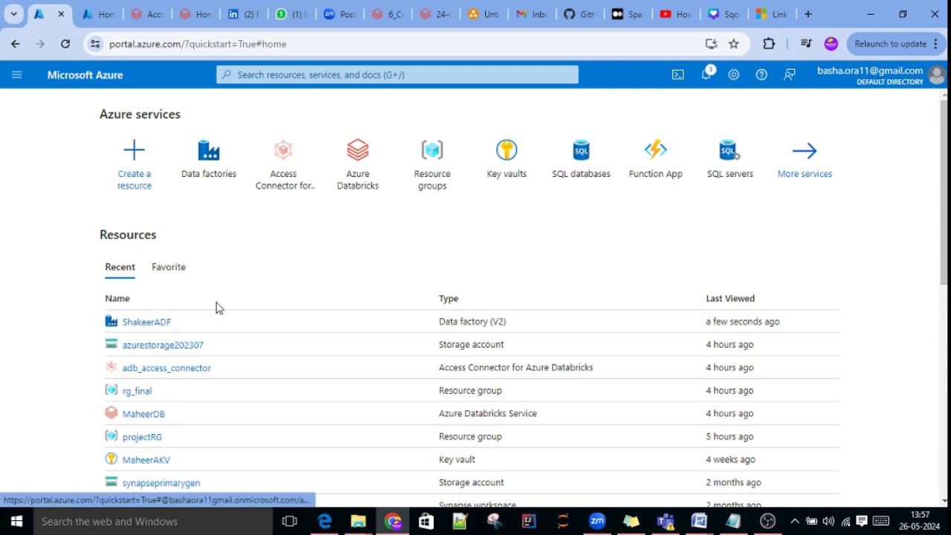
# Open the ShakeerADF data factory from the recent resources and launch its Data Factory Studio
pyautogui.click(155, 325)
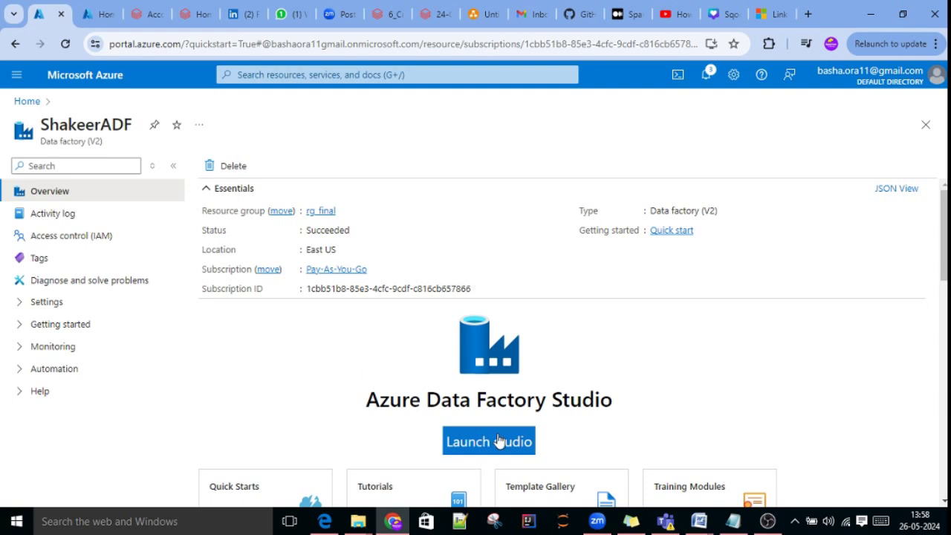
pyautogui.scroll(-1, 608, 396)
pyautogui.scroll(1, 609, 391)
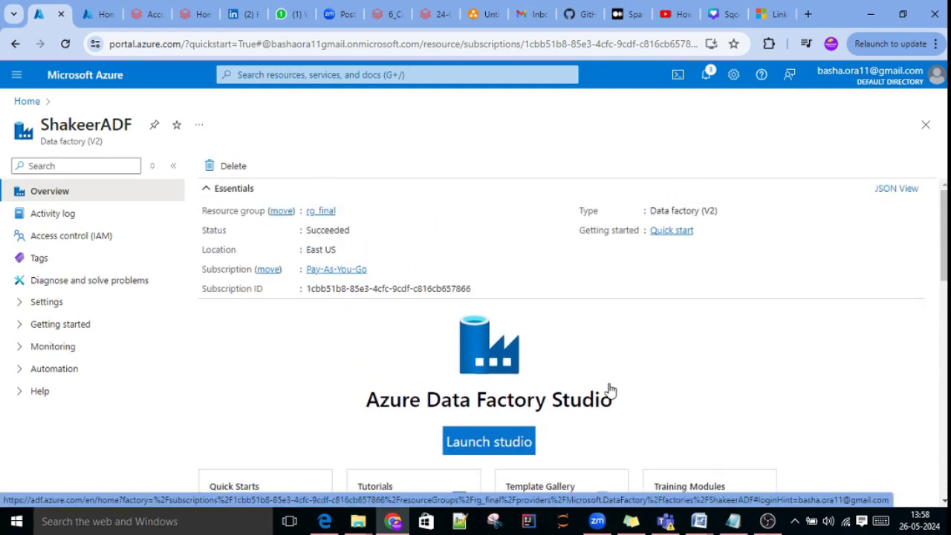
pyautogui.scroll(-1, 542, 389)
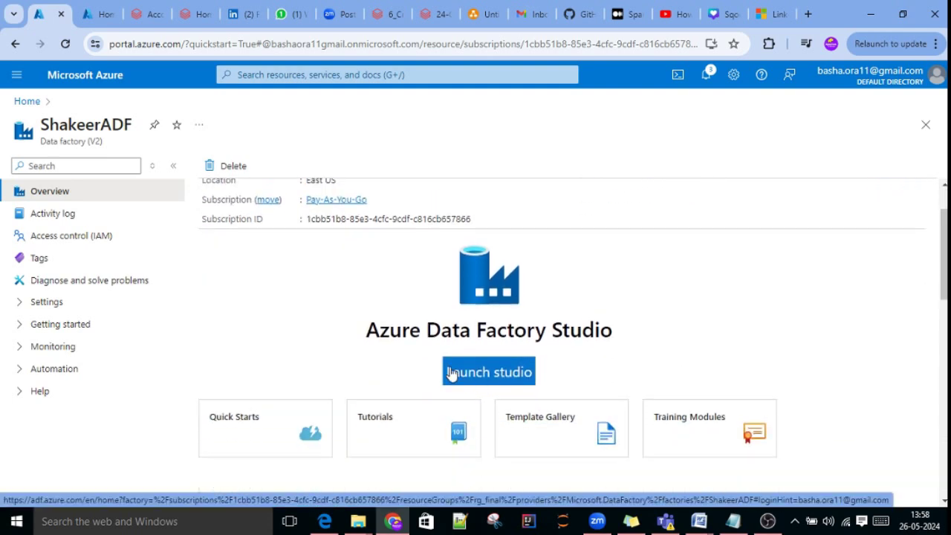
pyautogui.click(503, 374)
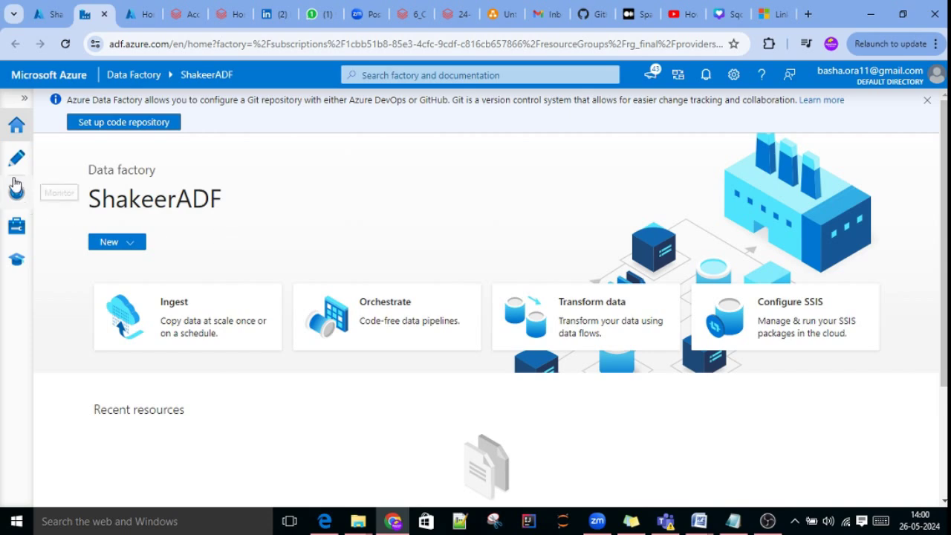
# Look over the factory's monitoring area, covering the dashboards, their time range options and the pipeline runs
pyautogui.click(15, 194)
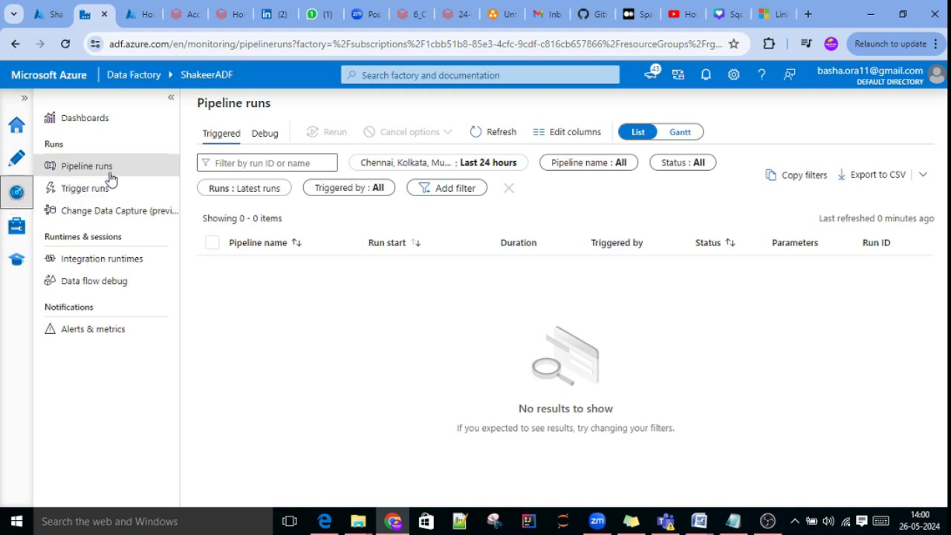
pyautogui.click(95, 126)
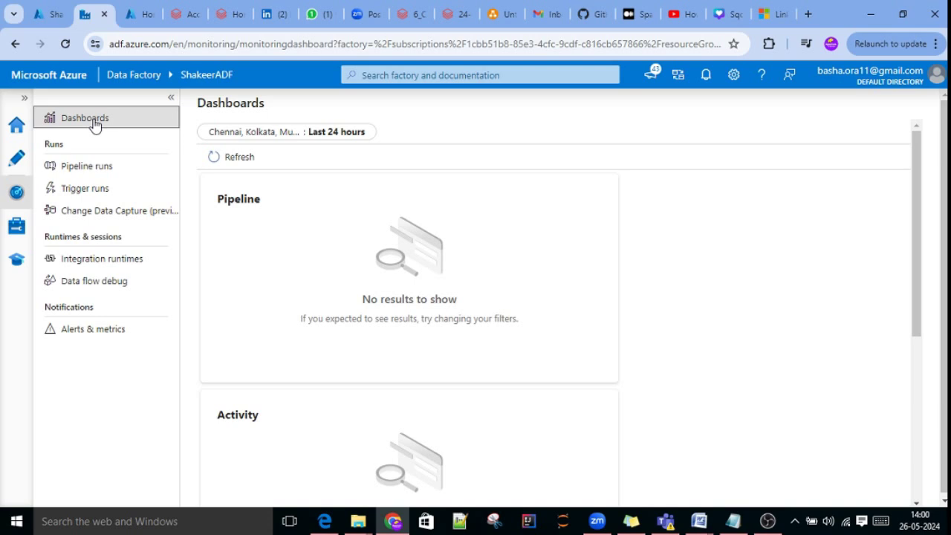
pyautogui.click(331, 137)
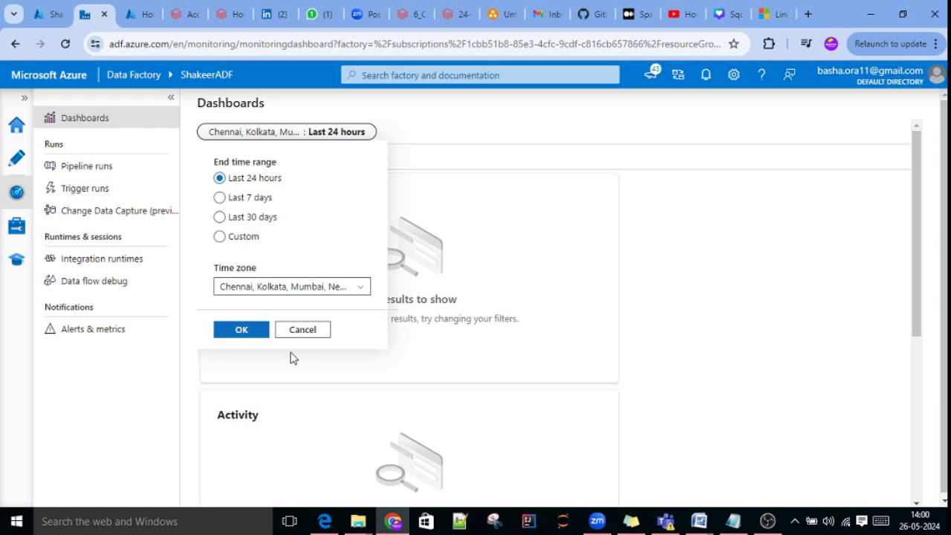
pyautogui.click(512, 141)
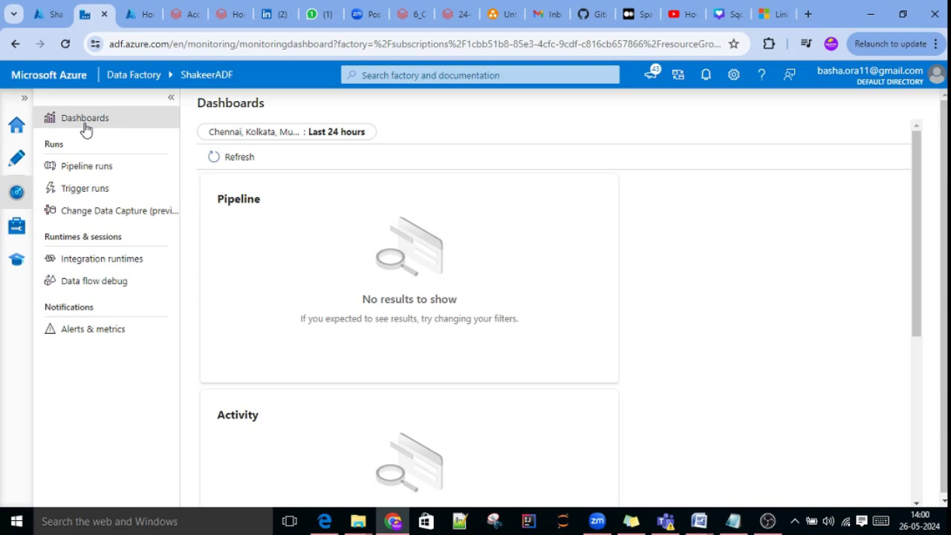
pyautogui.click(75, 168)
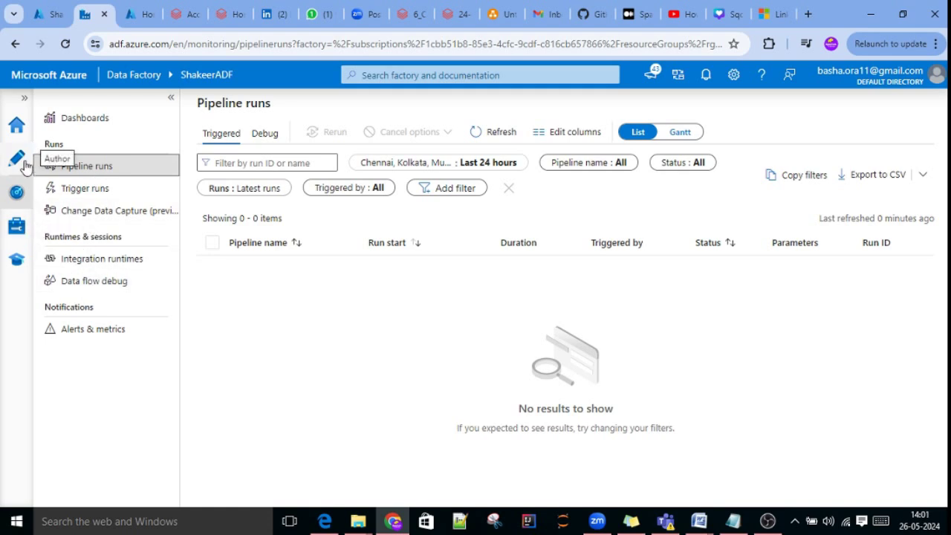
# Examine the factory's management area, from linked services and integration runtimes through source control and security to Apache Airflow
pyautogui.click(16, 225)
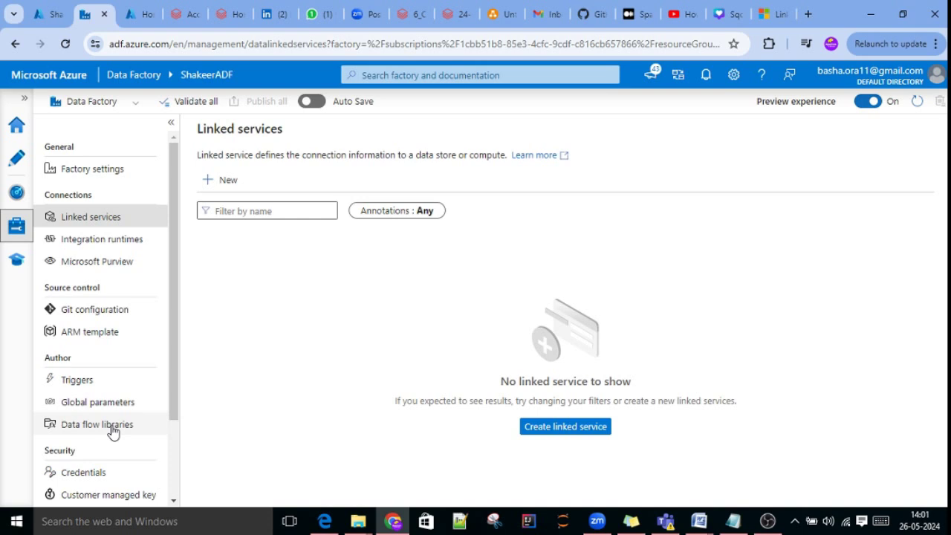
pyautogui.scroll(-3, 111, 431)
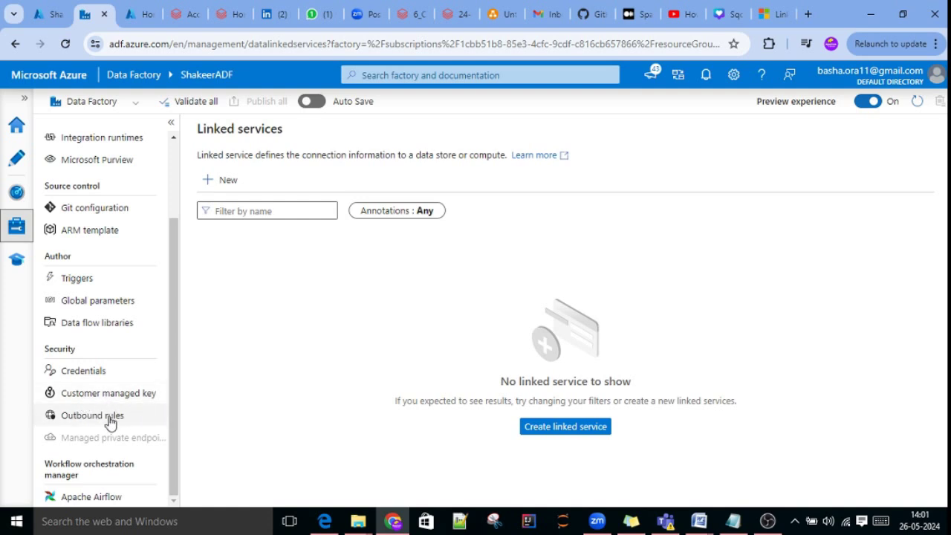
pyautogui.scroll(3, 116, 418)
pyautogui.scroll(-3, 123, 410)
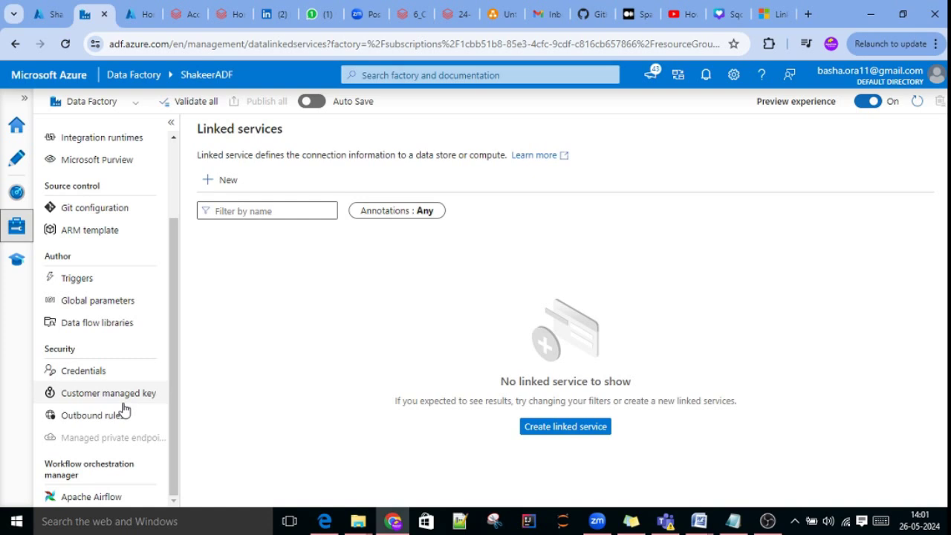
pyautogui.scroll(3, 124, 411)
pyautogui.scroll(-2, 124, 411)
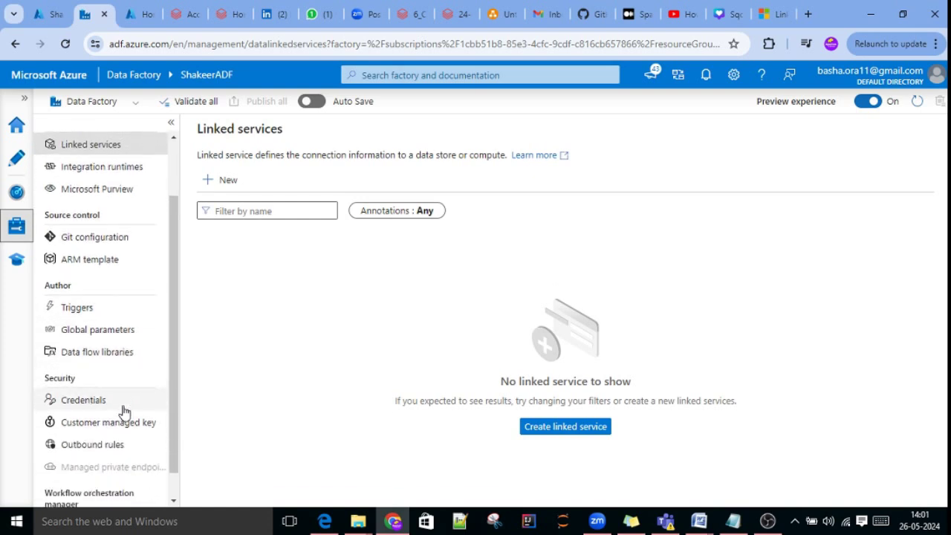
pyautogui.scroll(-1, 124, 411)
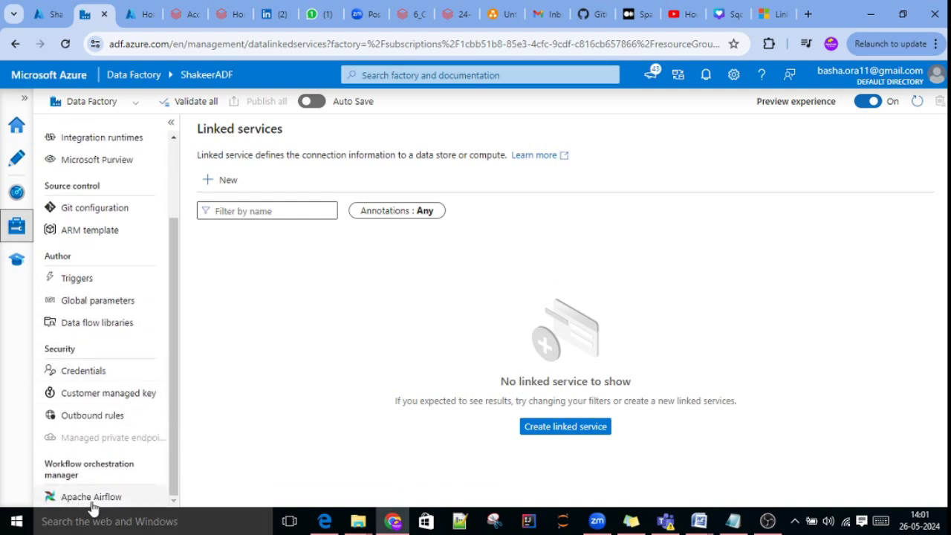
pyautogui.scroll(3, 165, 338)
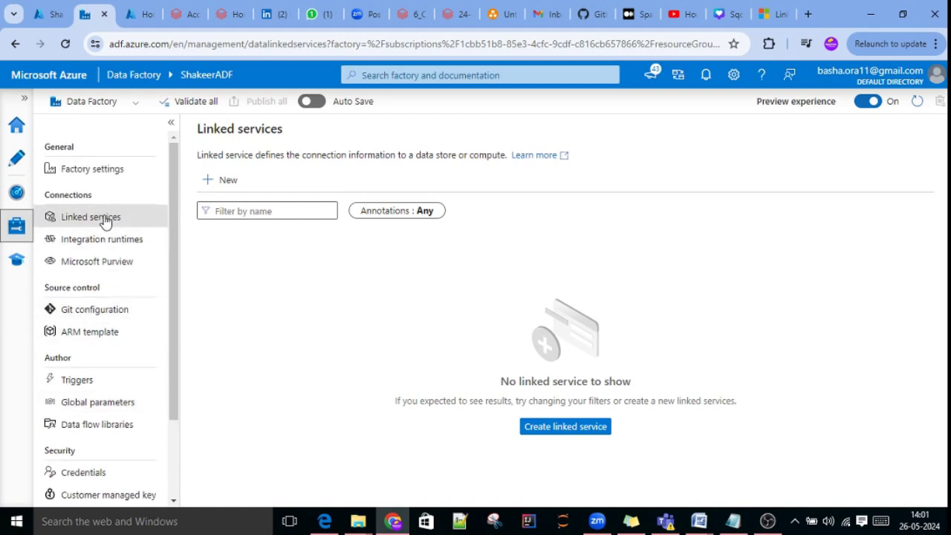
# Open the factory's authoring area and read the Pipeline definition in the ADF_Doc Notepad file
pyautogui.click(18, 160)
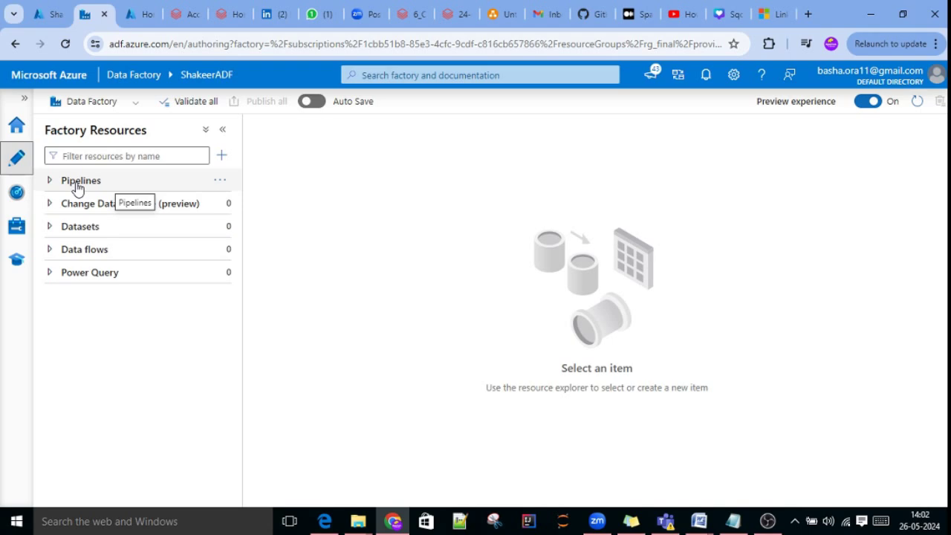
pyautogui.click(734, 526)
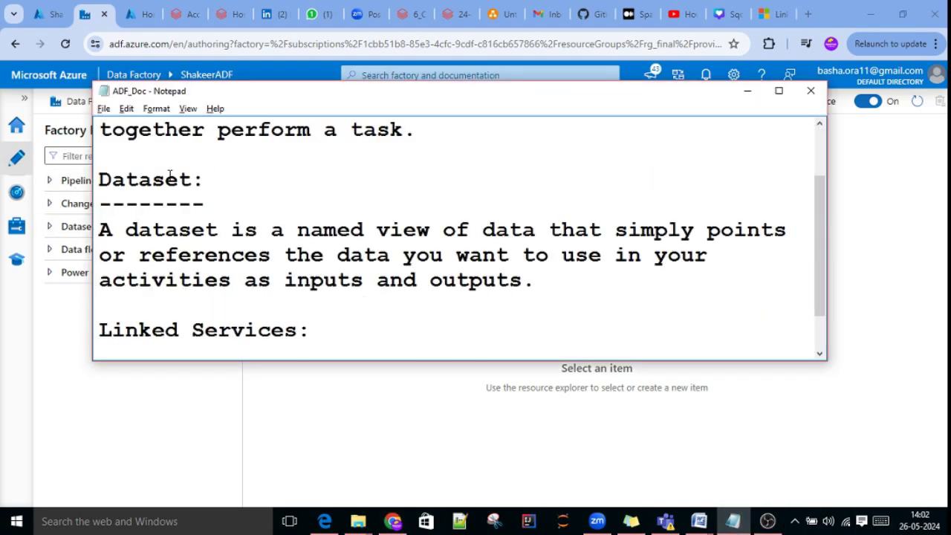
pyautogui.scroll(1, 170, 175)
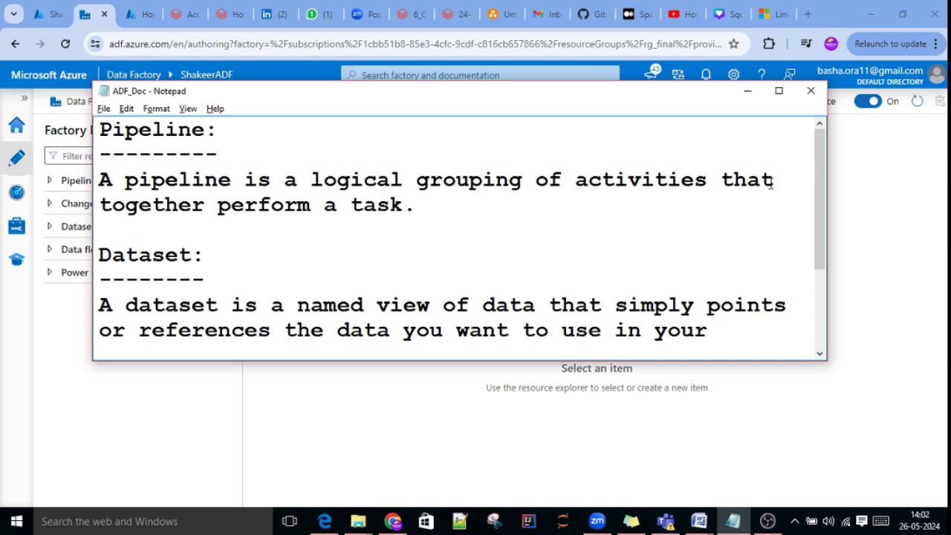
pyautogui.click(212, 227)
pyautogui.click(68, 394)
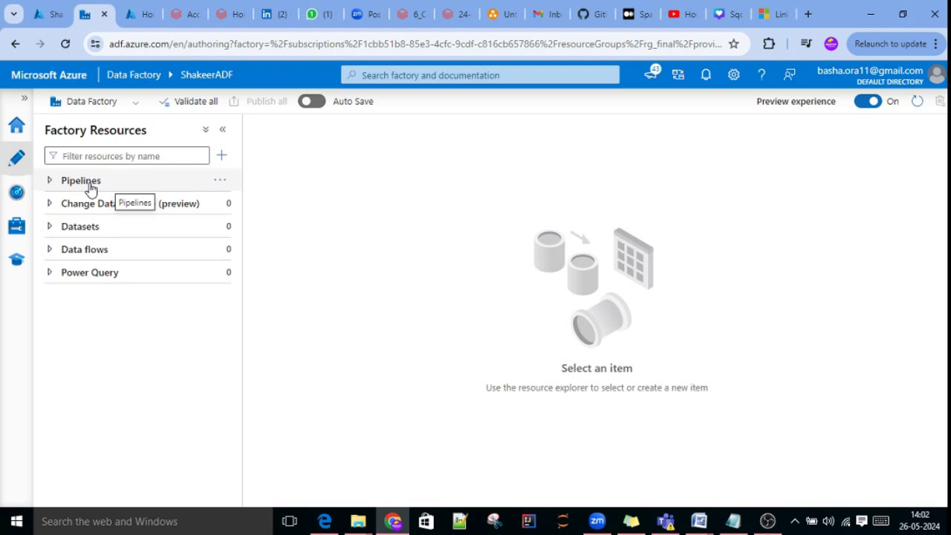
# Check the Pipelines and Datasets groups under Factory Resources, and read the Dataset definition in the ADF_Doc Notepad file
pyautogui.click(90, 189)
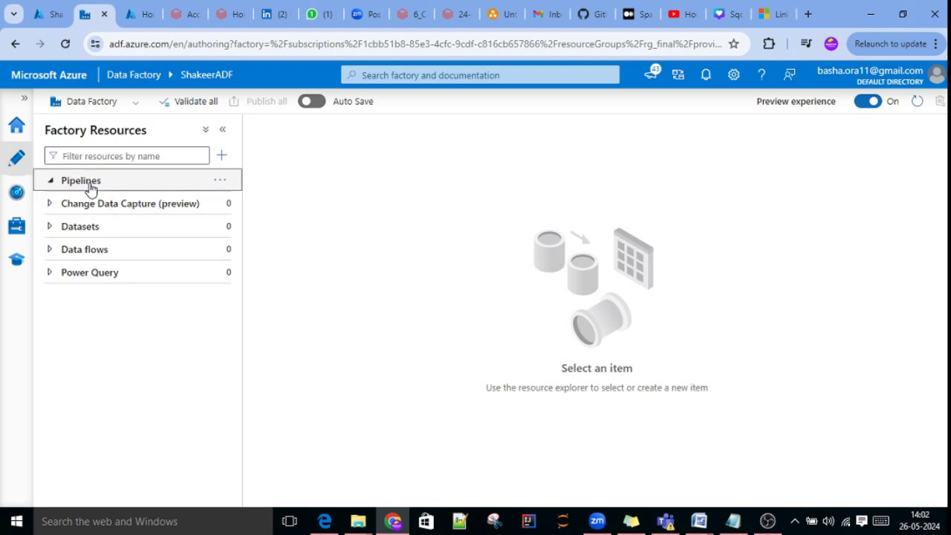
pyautogui.click(83, 188)
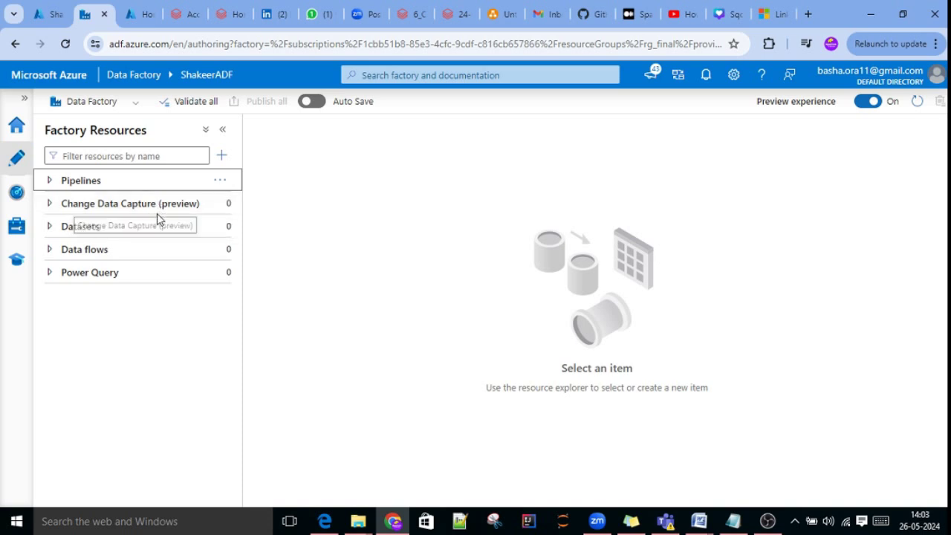
pyautogui.click(71, 230)
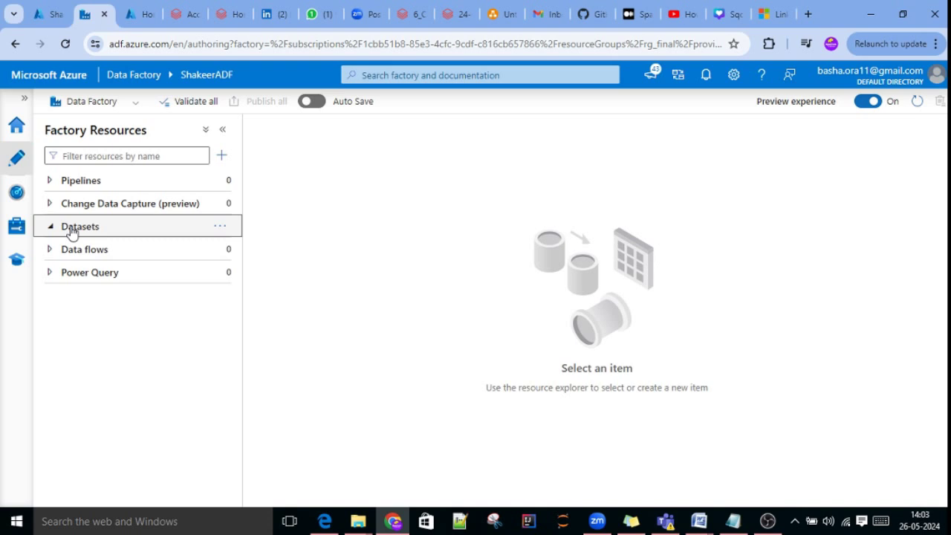
pyautogui.click(734, 521)
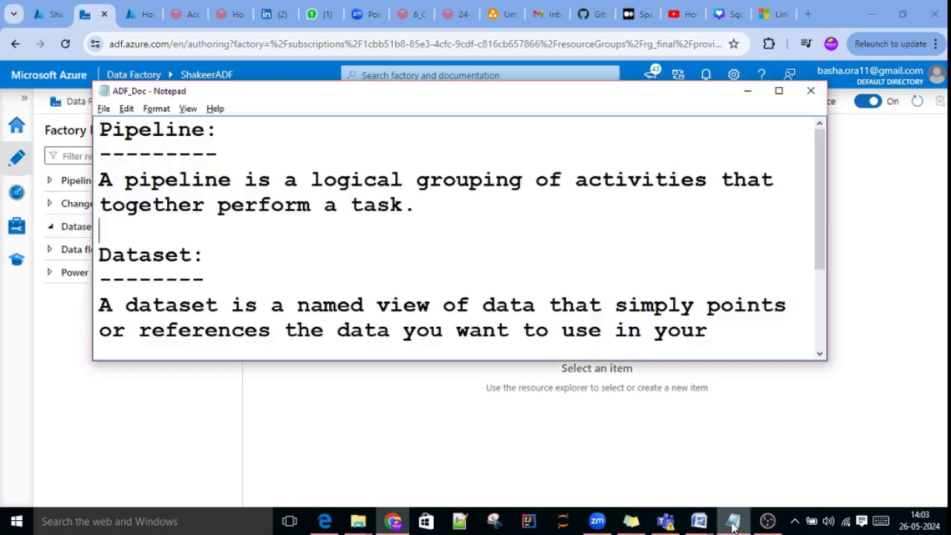
pyautogui.scroll(-1, 243, 240)
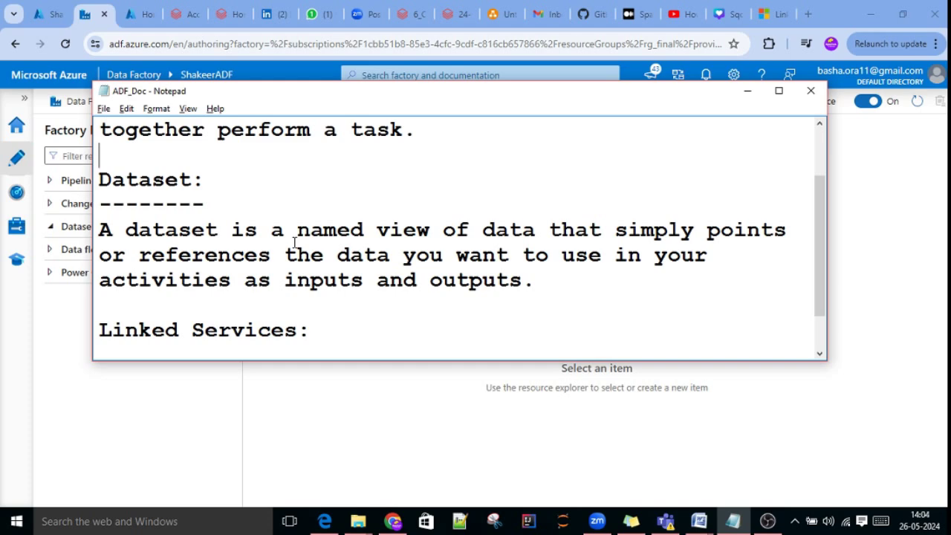
# Switch to the diagrams.net drawing and delete the Databricks box and the Processing arrow leading to it
pyautogui.click(493, 14)
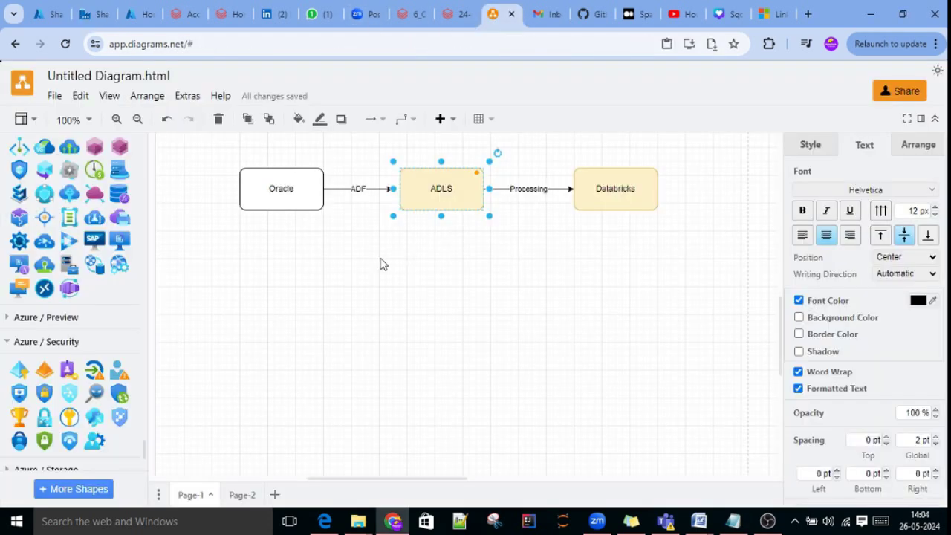
pyautogui.scroll(2, 353, 284)
pyautogui.scroll(-2, 353, 285)
pyautogui.click(353, 282)
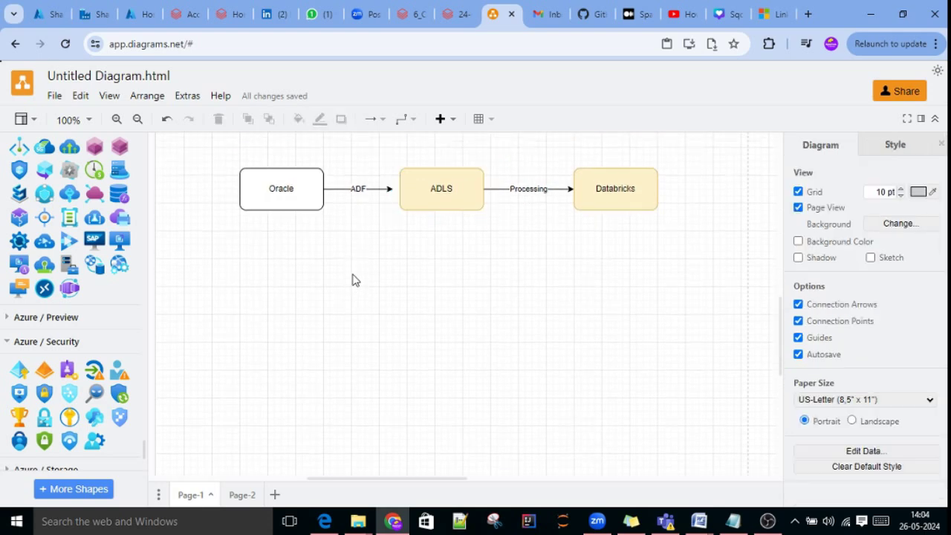
pyautogui.click(274, 194)
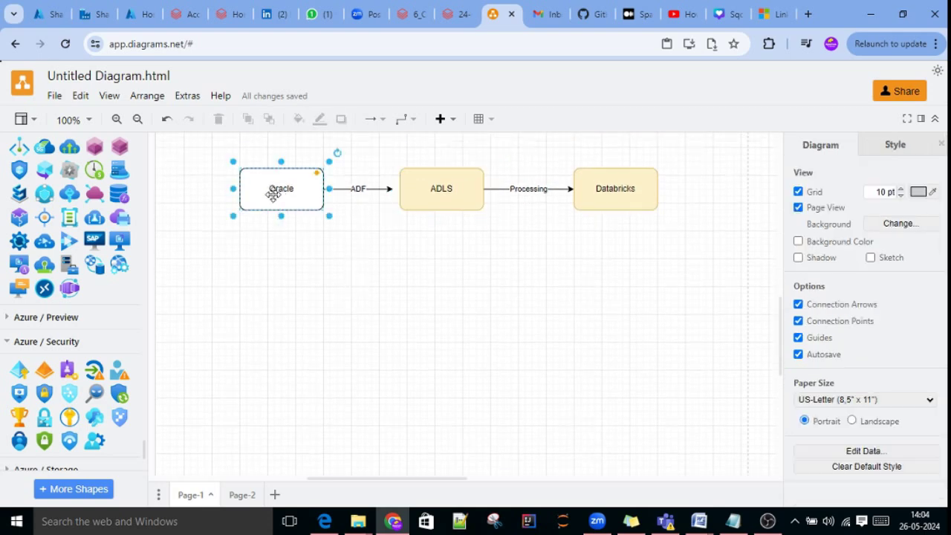
pyautogui.click(606, 196)
pyautogui.press('Delete')
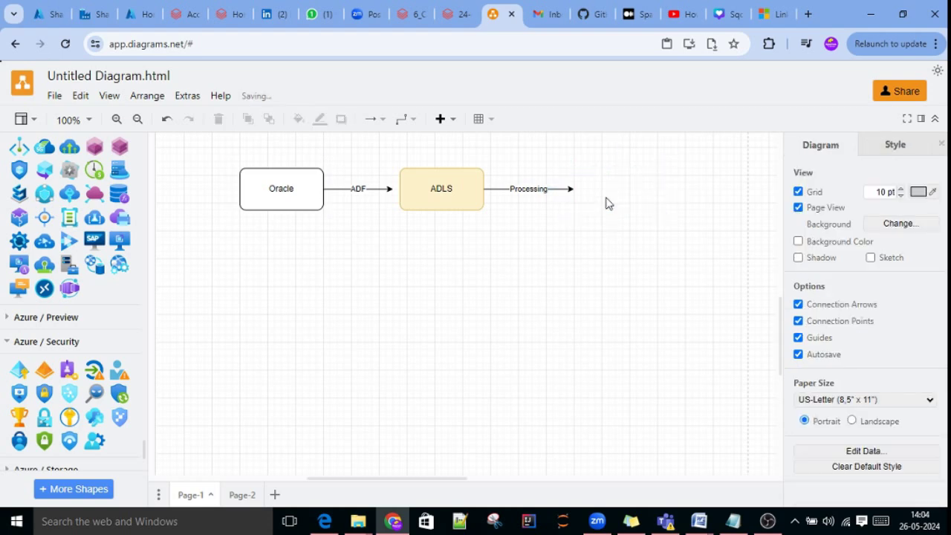
pyautogui.click(552, 191)
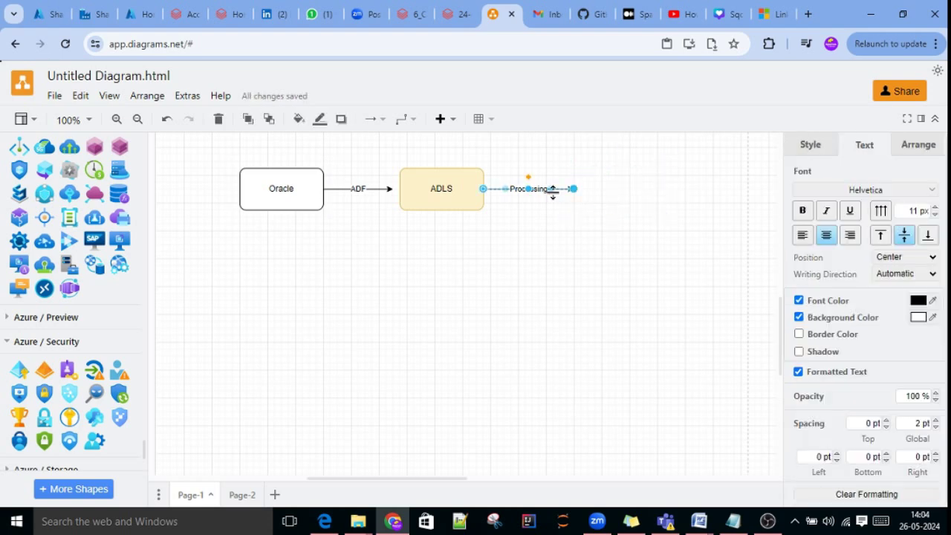
pyautogui.press('Delete')
pyautogui.click(282, 187)
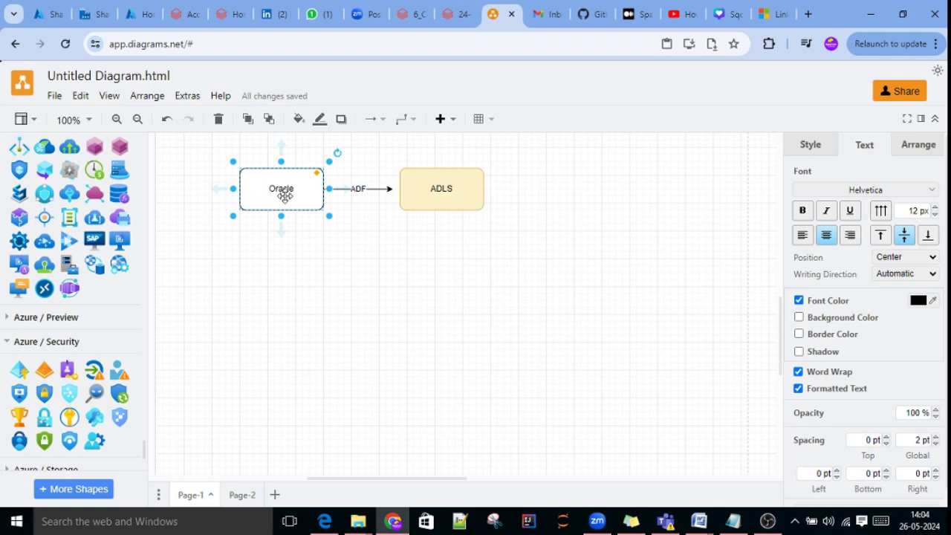
pyautogui.click(456, 200)
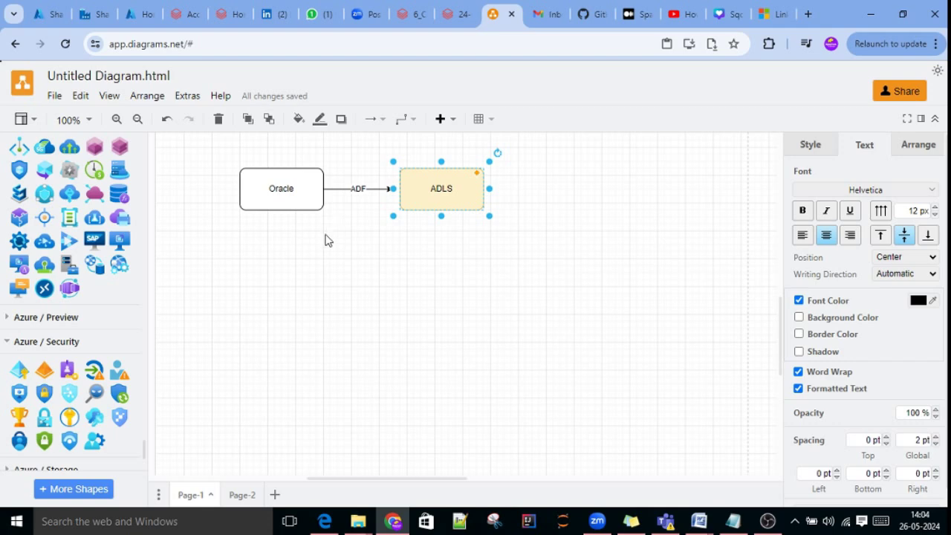
pyautogui.click(278, 198)
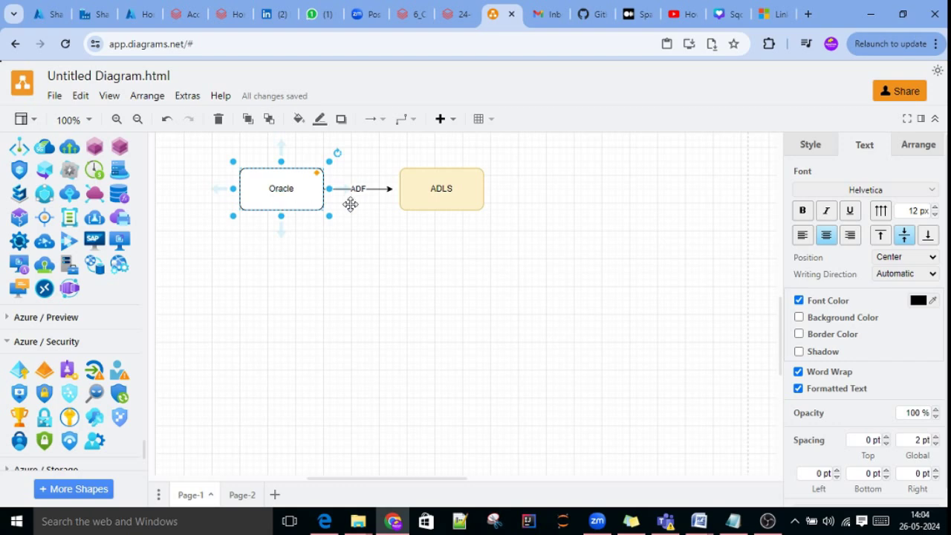
pyautogui.click(434, 200)
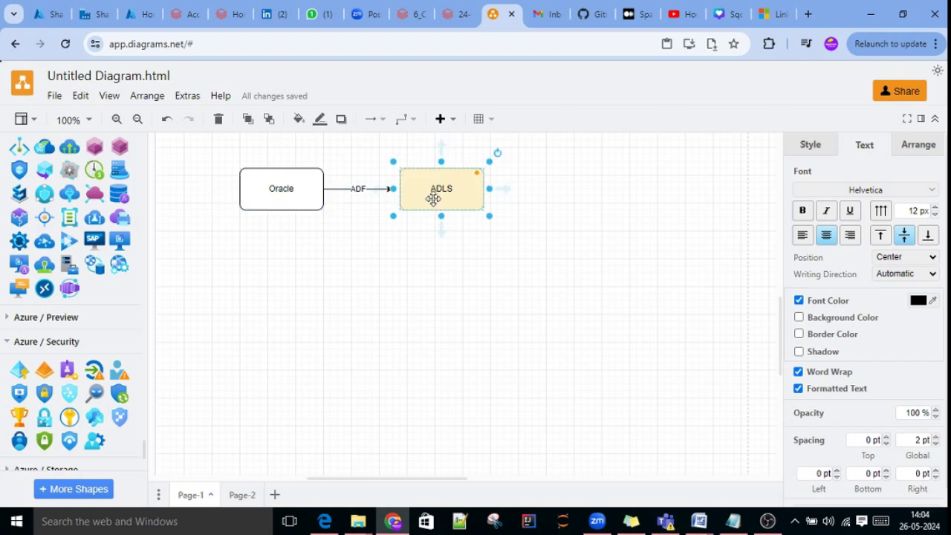
pyautogui.click(291, 199)
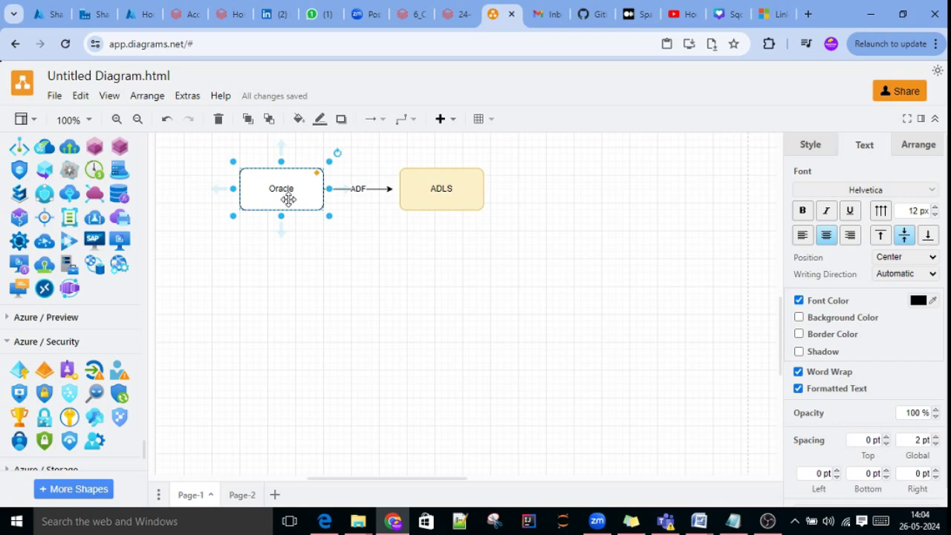
pyautogui.click(290, 261)
pyautogui.click(293, 191)
pyautogui.click(435, 191)
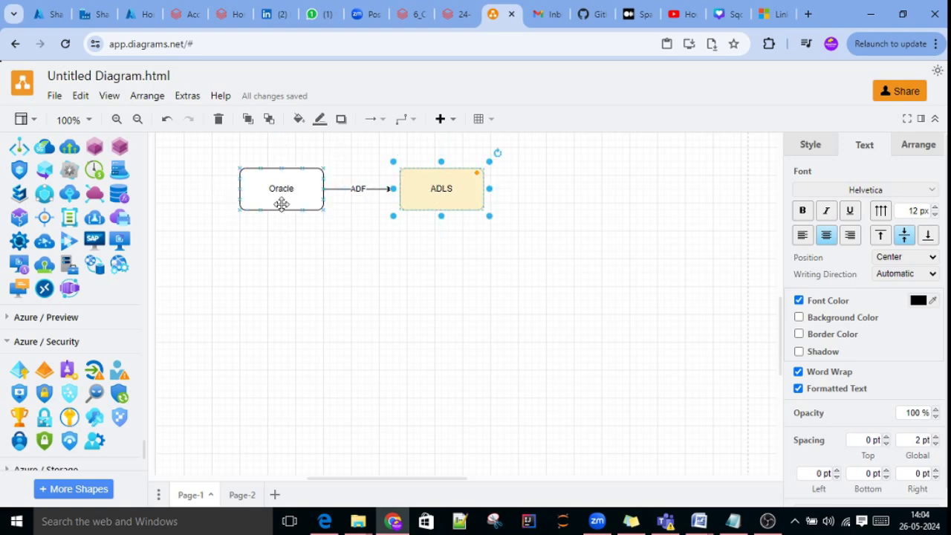
# Reread the Dataset definition in the ADF_Doc Notepad file, check it against the Oracle-to-ADLS diagram, and return to Azure Data Factory Studio
pyautogui.click(732, 521)
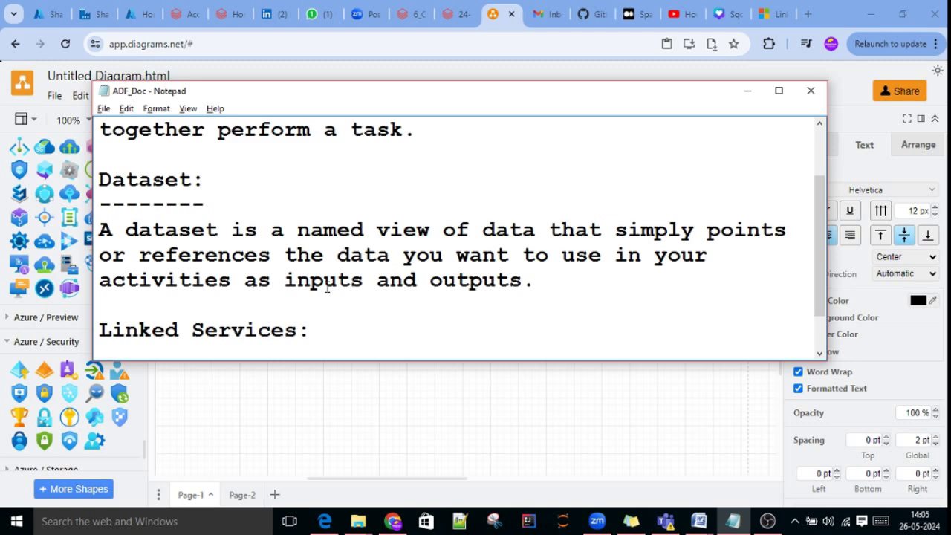
pyautogui.hotkey('alt', 'Tab')
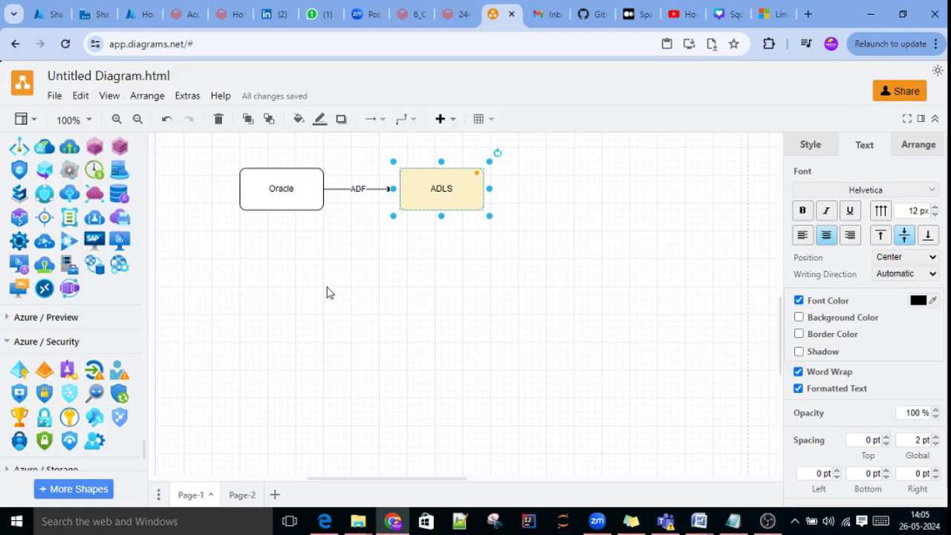
pyautogui.click(100, 14)
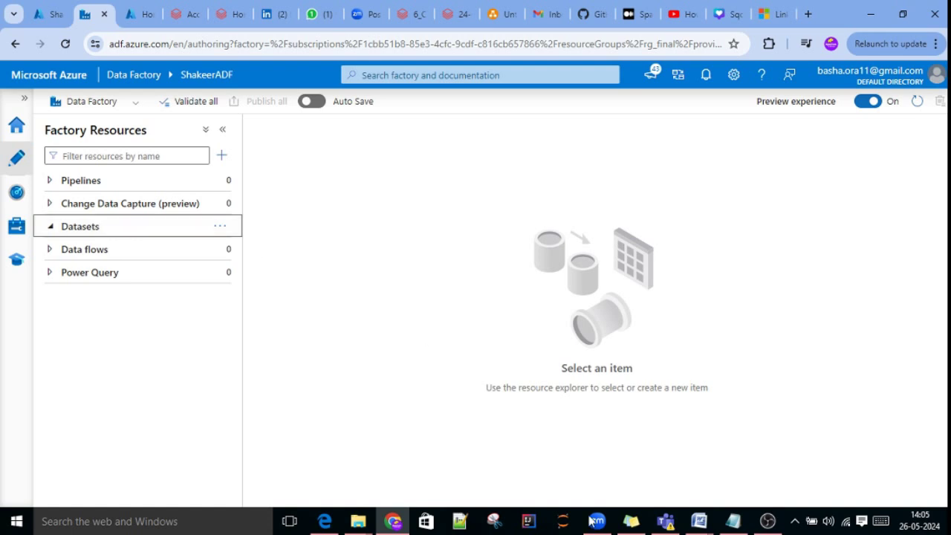
# Under the Linked Services heading in the ADF_Doc Notepad file, write "Using linked service we can establish connection between ADF and datasets."
pyautogui.click(733, 521)
pyautogui.click(334, 296)
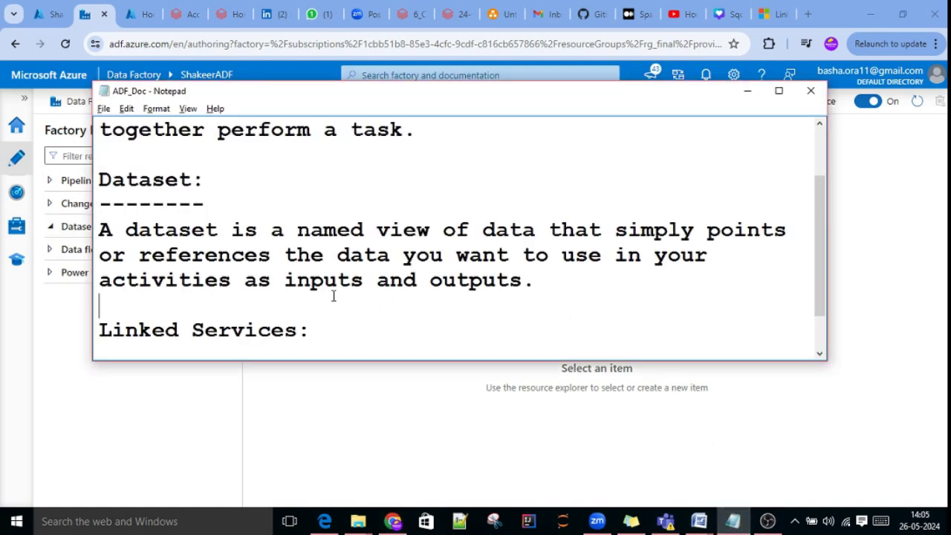
pyautogui.scroll(-1, 334, 296)
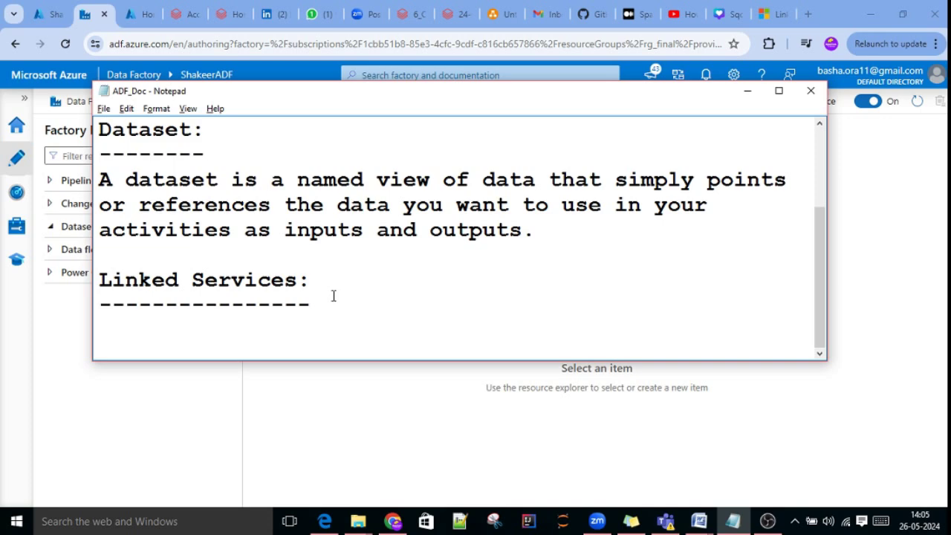
pyautogui.scroll(2, 334, 296)
pyautogui.scroll(-2, 333, 296)
pyautogui.click(251, 320)
pyautogui.write('Using ')
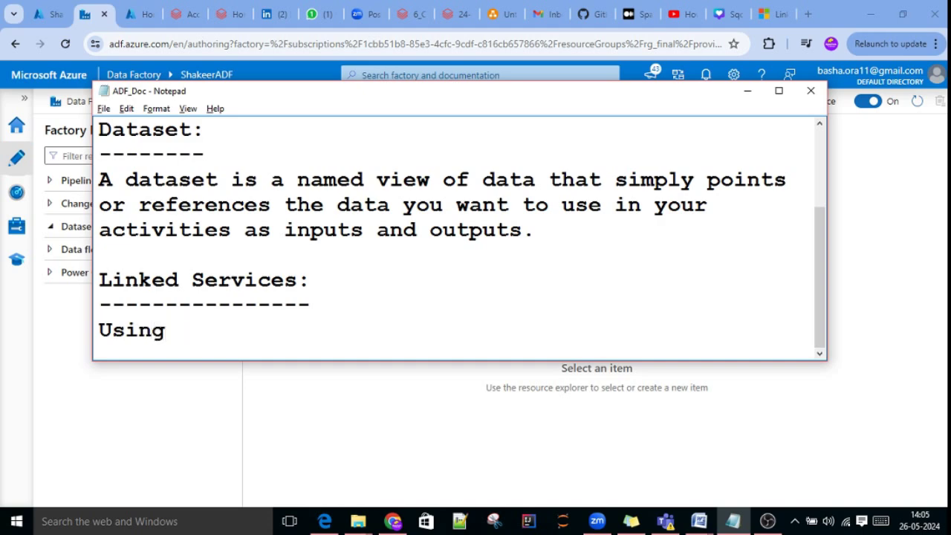
pyautogui.write('linked servixw')
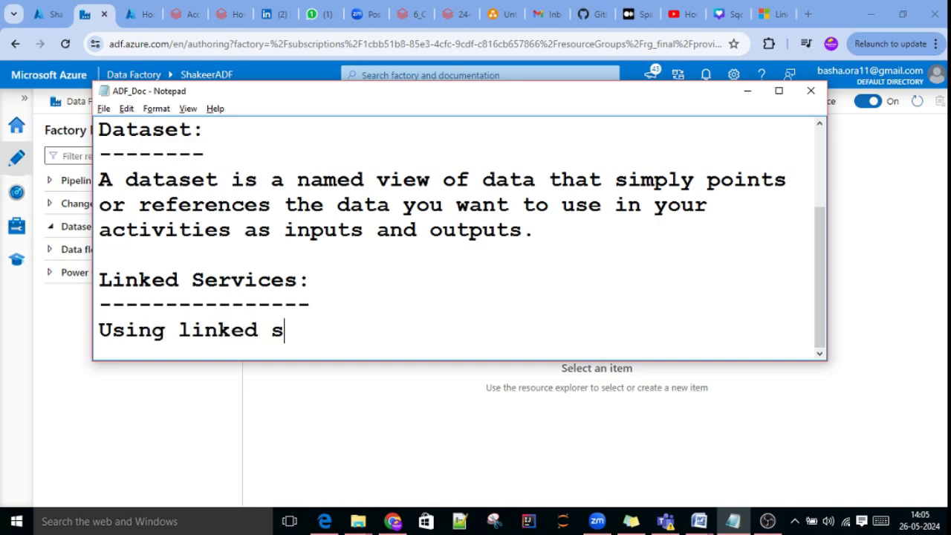
pyautogui.press('BackSpace')
pyautogui.press('BackSpace')
pyautogui.press('BackSpace')
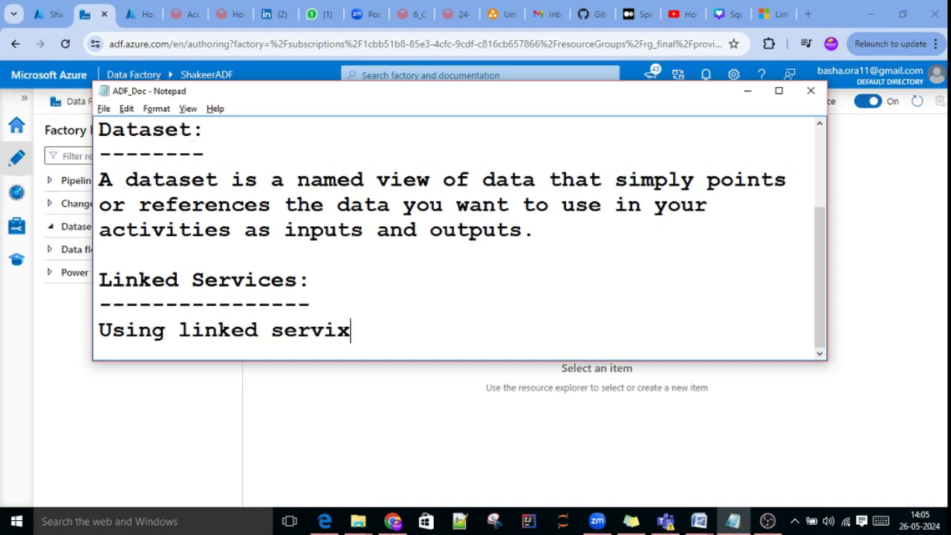
pyautogui.write('ce we ')
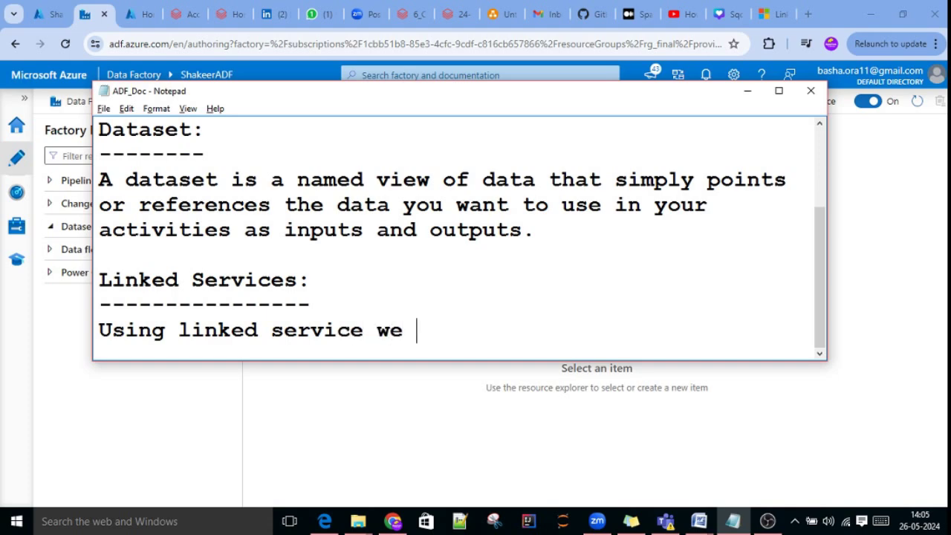
pyautogui.write('can conn')
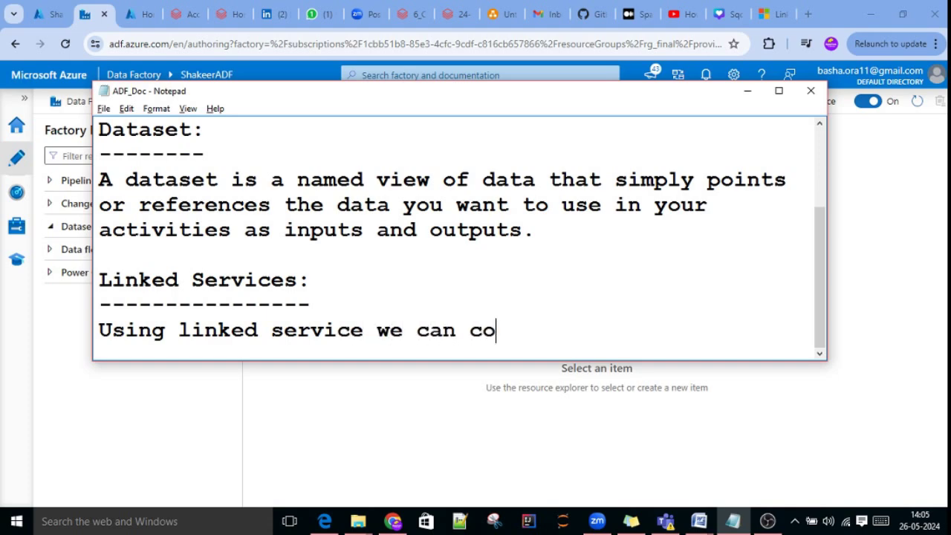
pyautogui.press('BackSpace')
pyautogui.press('BackSpace')
pyautogui.press('BackSpace')
pyautogui.press('BackSpace')
pyautogui.write('establ')
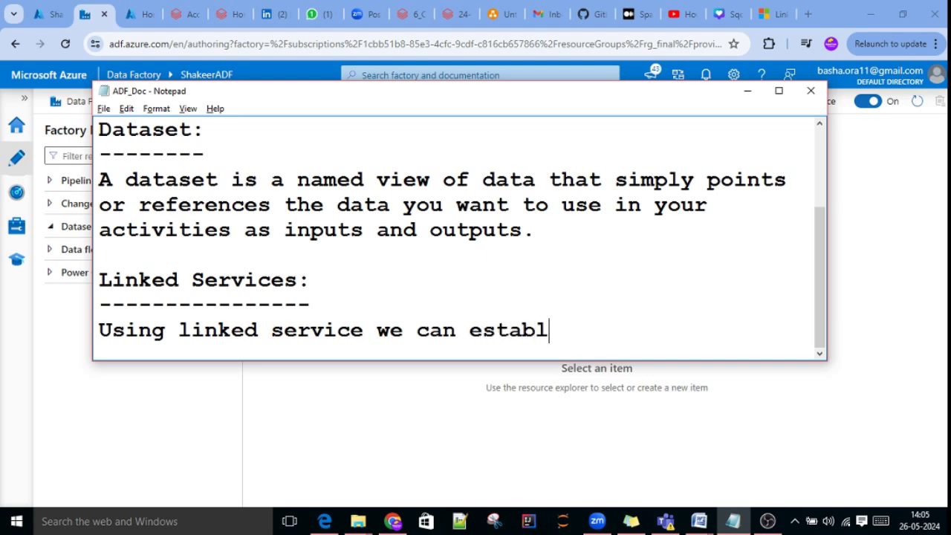
pyautogui.write('ish conn')
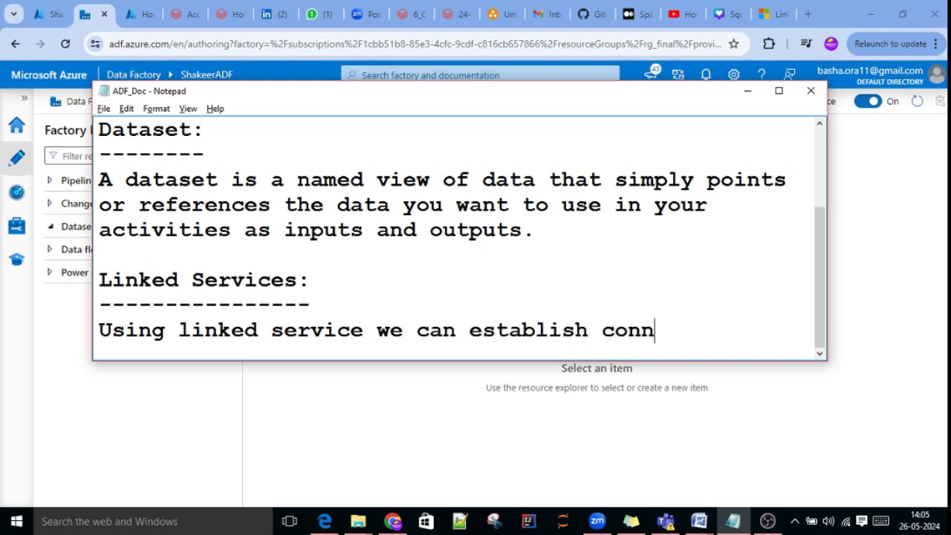
pyautogui.write('ection ')
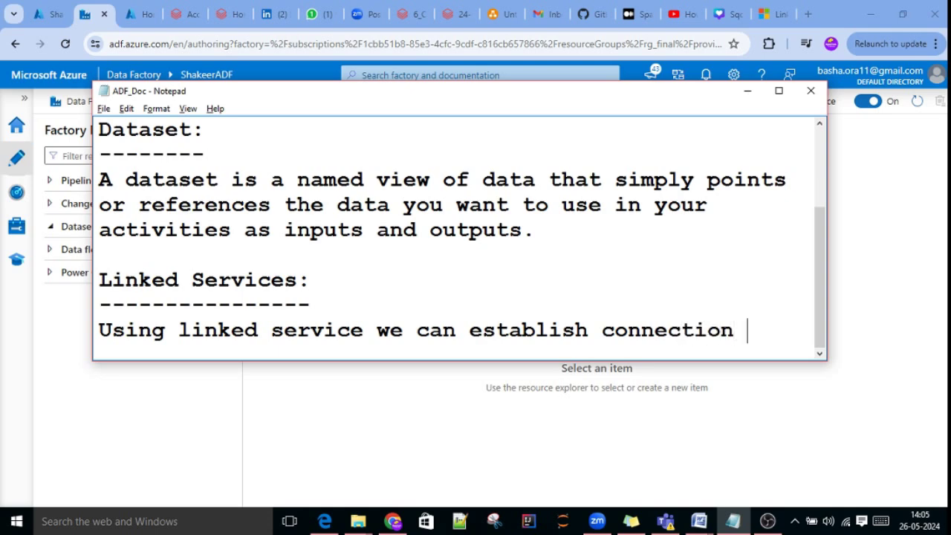
pyautogui.write('betwee')
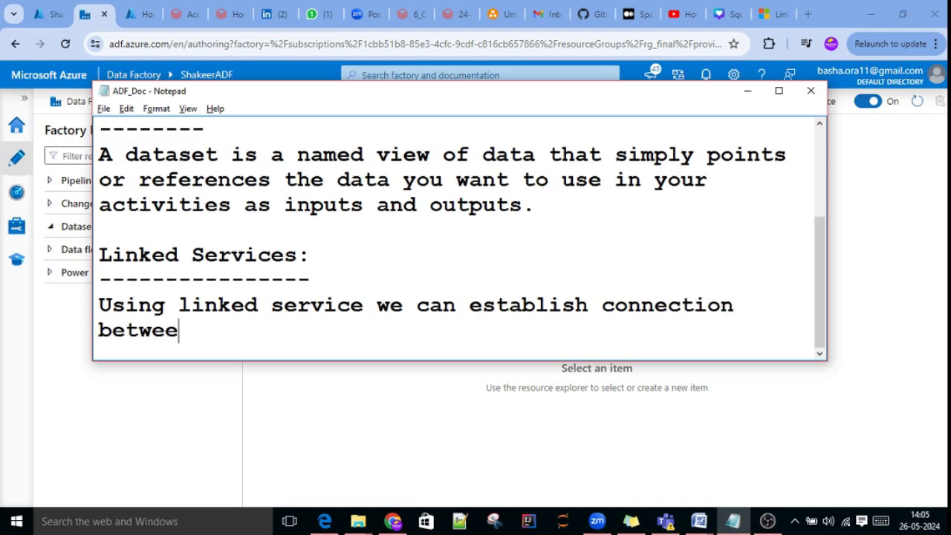
pyautogui.write('n AD')
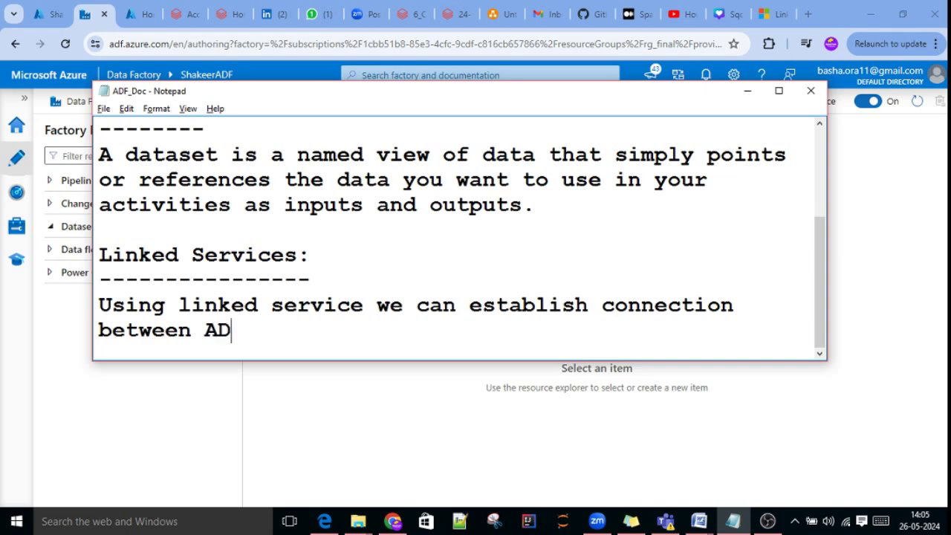
pyautogui.write('F and d')
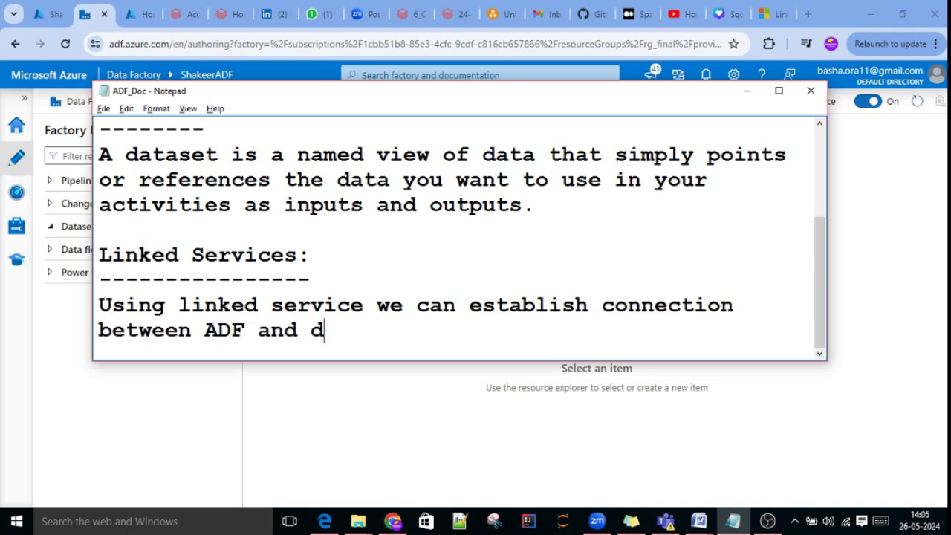
pyautogui.write('atase')
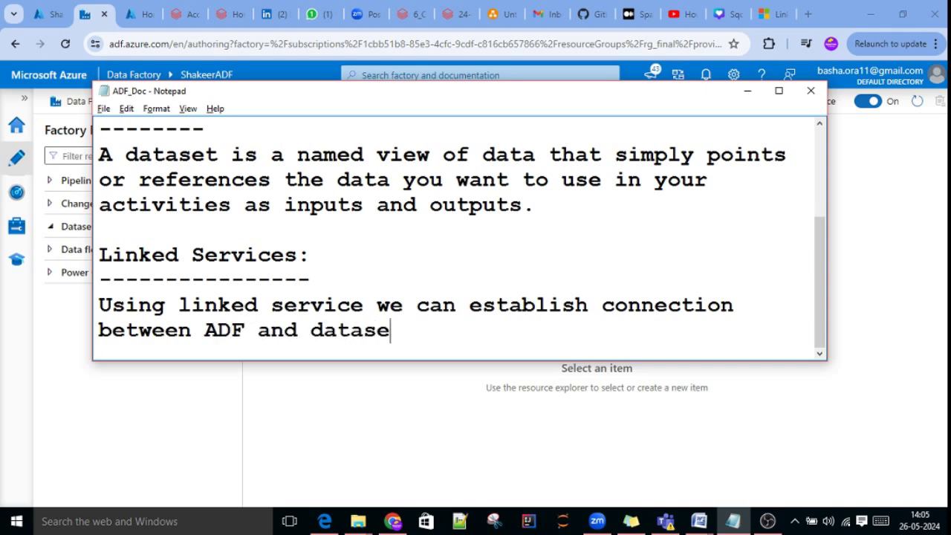
pyautogui.write('ts.')
# Review the Linked Services section of the notes and return to the factory's authoring area in Azure Data Factory Studio
pyautogui.moveTo(99, 255); pyautogui.dragTo(305, 254)
pyautogui.click(272, 279)
pyautogui.click(75, 331)
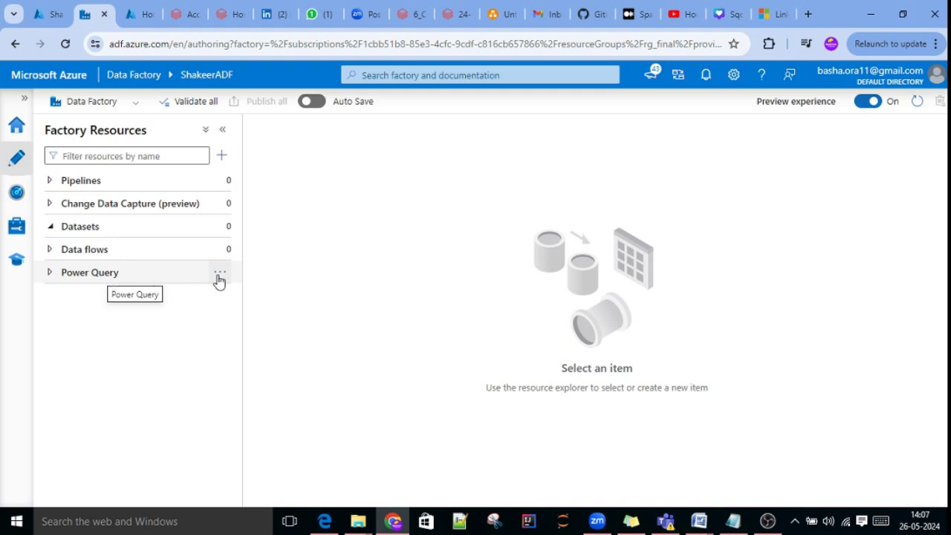
# Create a folder named SAP under Pipelines in Factory Resources
pyautogui.click(81, 182)
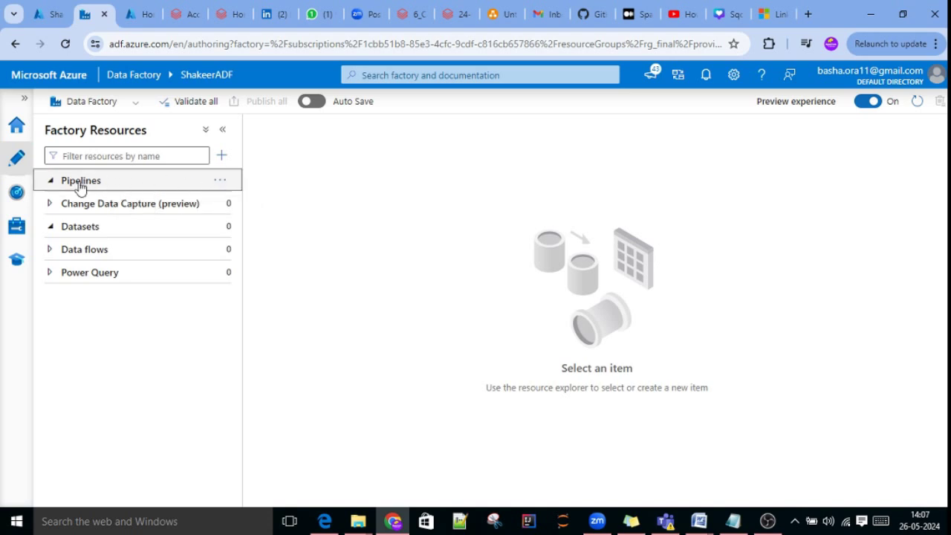
pyautogui.click(222, 183)
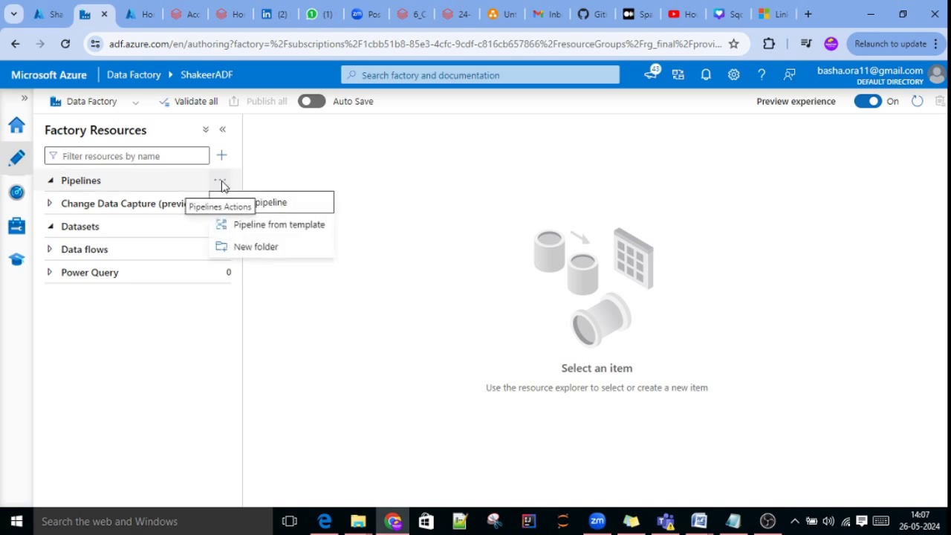
pyautogui.click(256, 248)
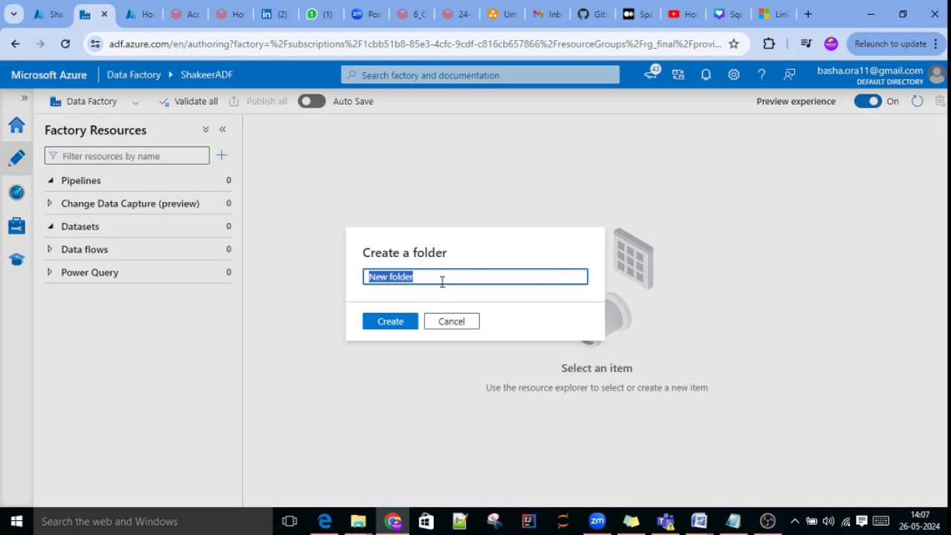
pyautogui.write('SAP')
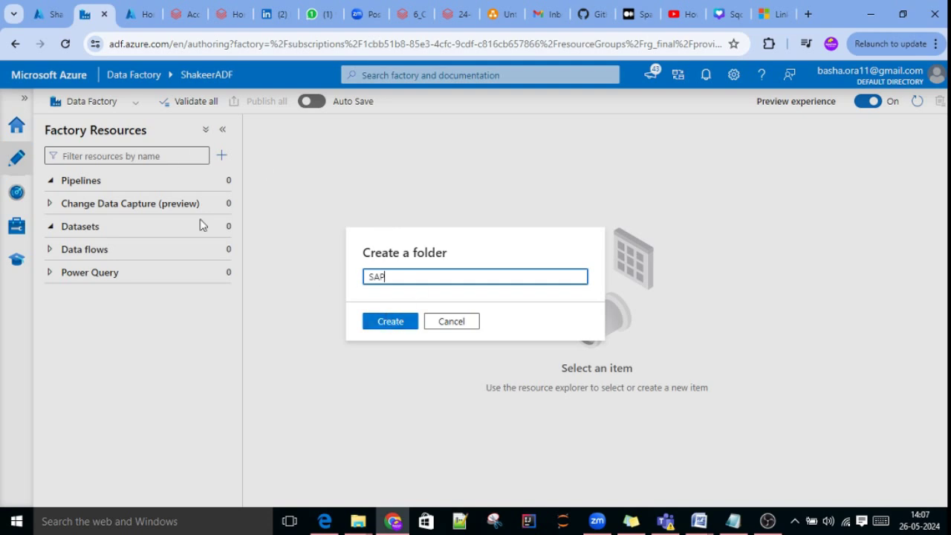
pyautogui.click(385, 325)
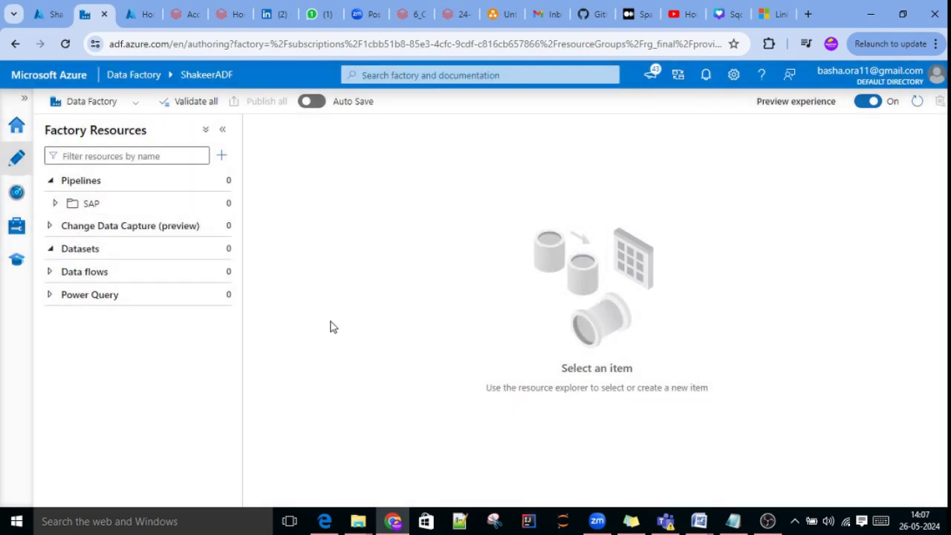
# Create a second folder named Oracle under Pipelines
pyautogui.click(224, 182)
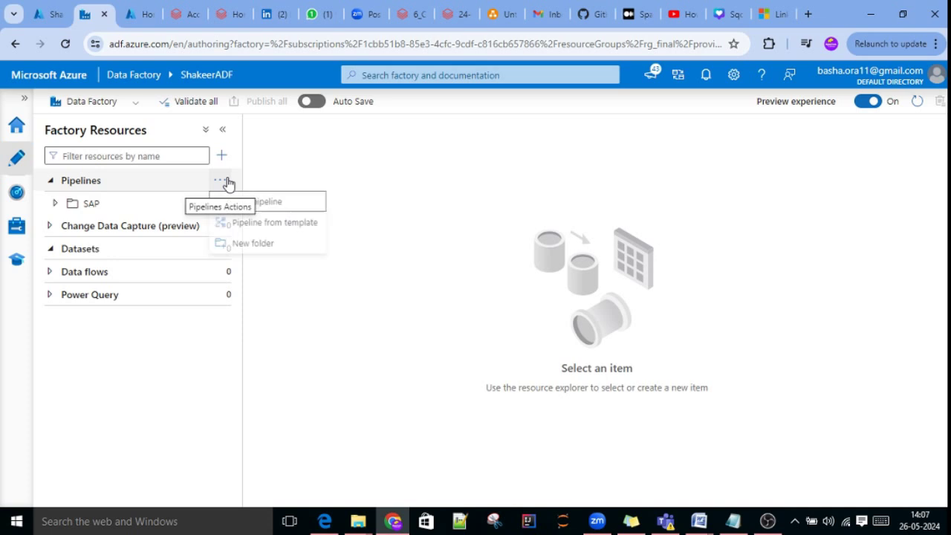
pyautogui.click(259, 245)
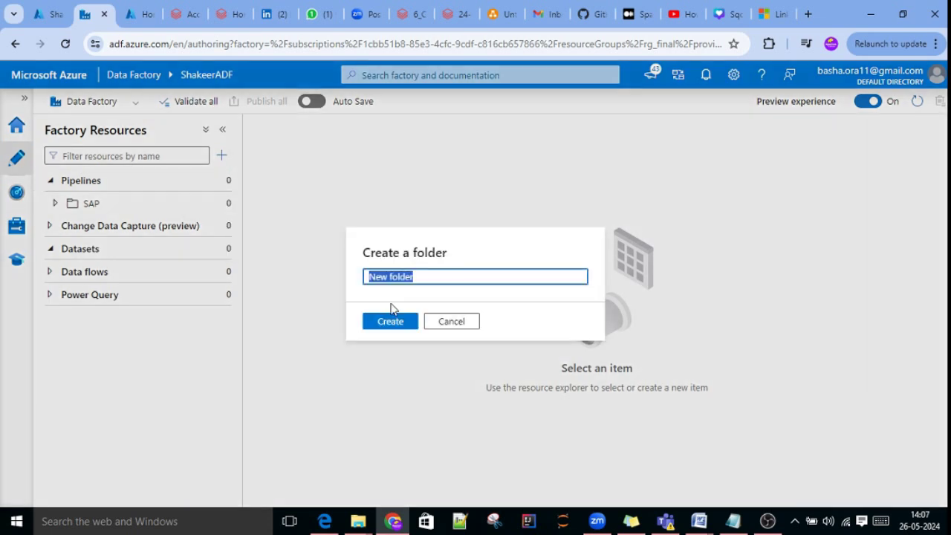
pyautogui.write('Ora')
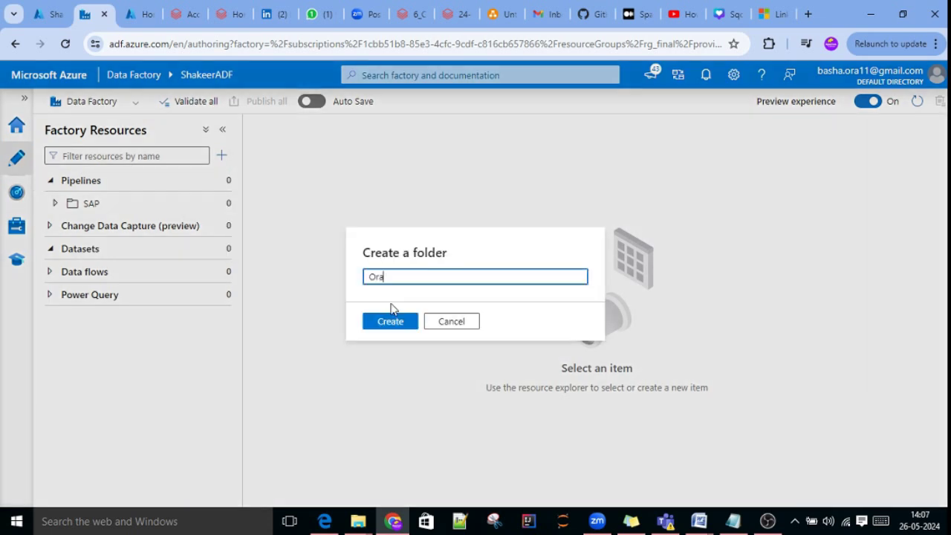
pyautogui.write('cle')
pyautogui.click(389, 322)
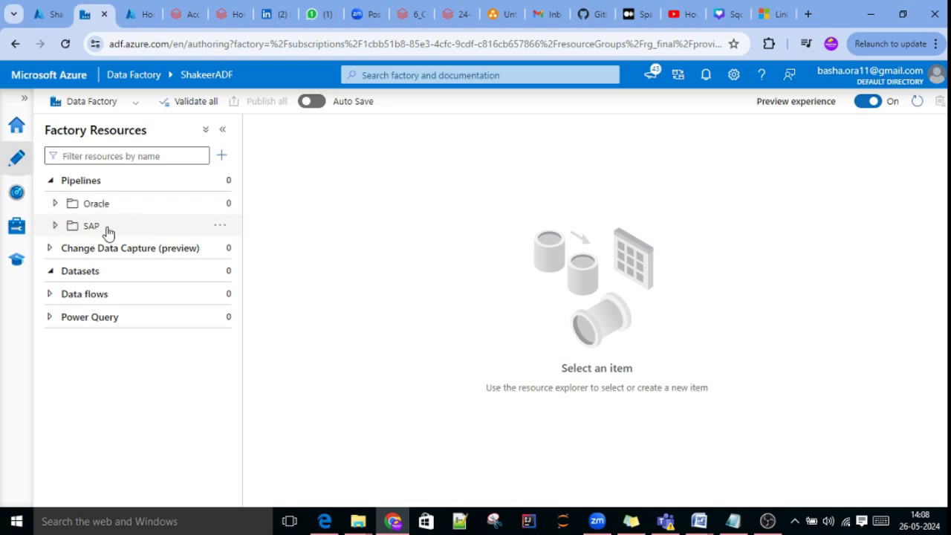
# Create a new pipeline inside the Oracle folder and name it pl_demo
pyautogui.click(220, 202)
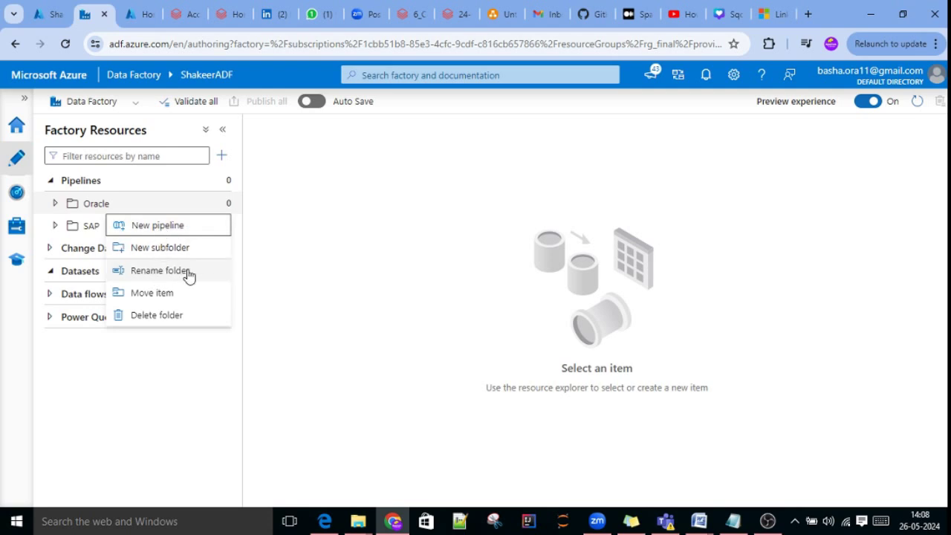
pyautogui.click(164, 228)
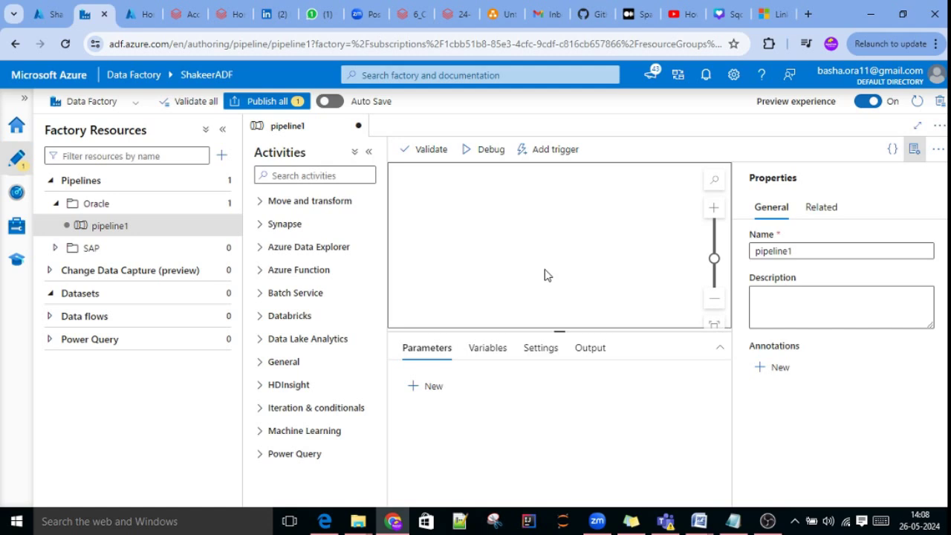
pyautogui.click(800, 251)
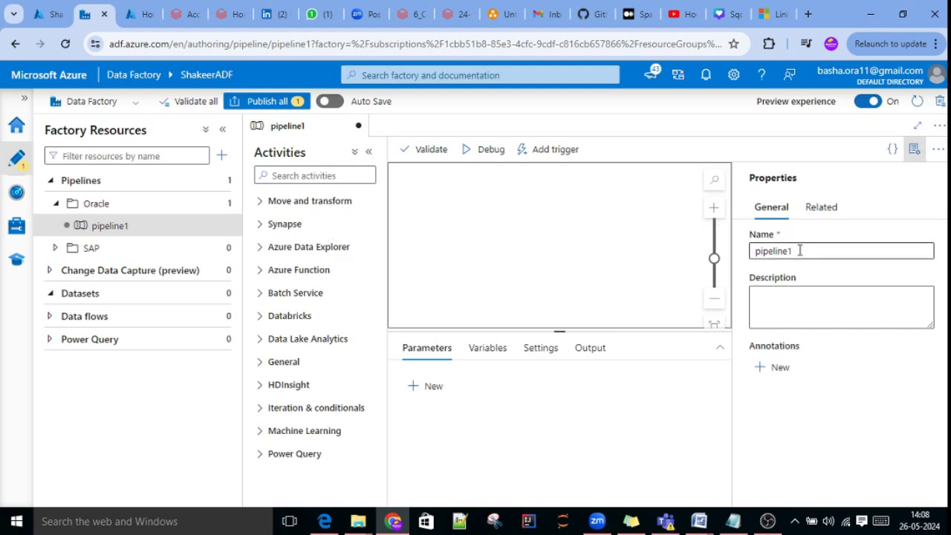
pyautogui.doubleClick(799, 250)
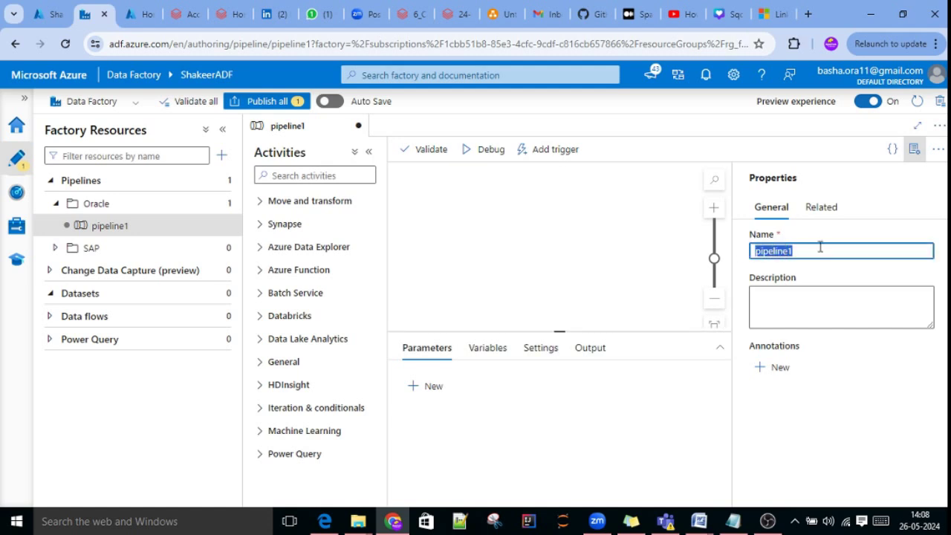
pyautogui.write('pl')
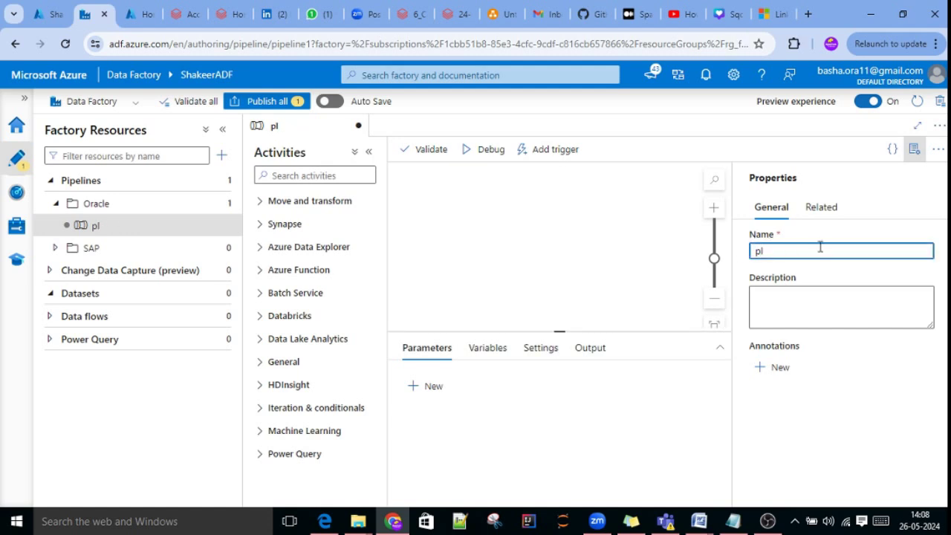
pyautogui.write('_deno')
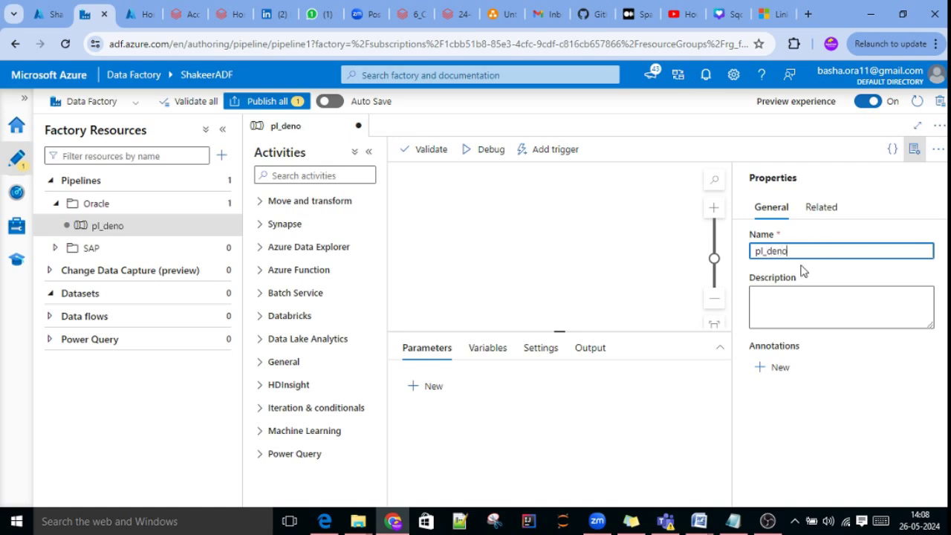
pyautogui.press('BackSpace')
pyautogui.press('BackSpace')
pyautogui.write('mo')
# Enter "testing purpose" as the description of the pl_demo pipeline and hide its properties
pyautogui.click(804, 314)
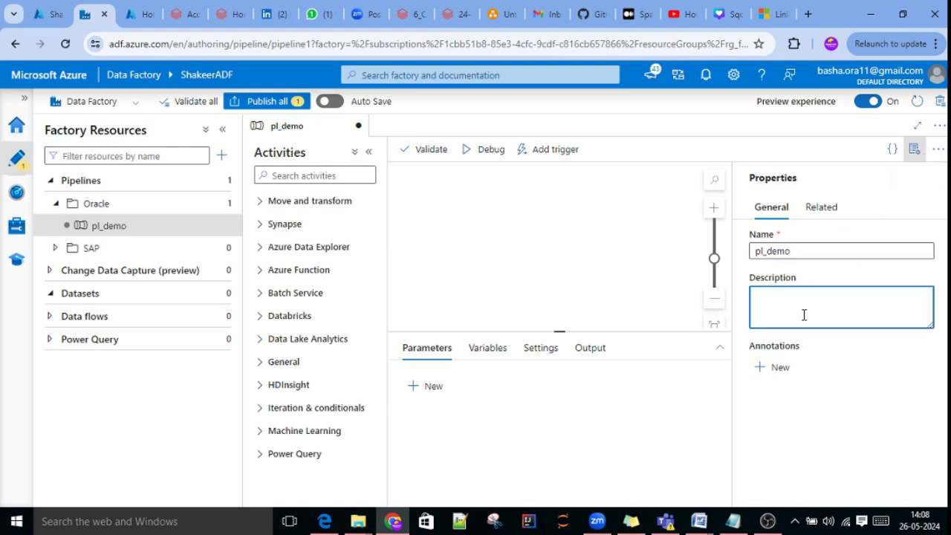
pyautogui.write('testing purpose')
pyautogui.click(914, 151)
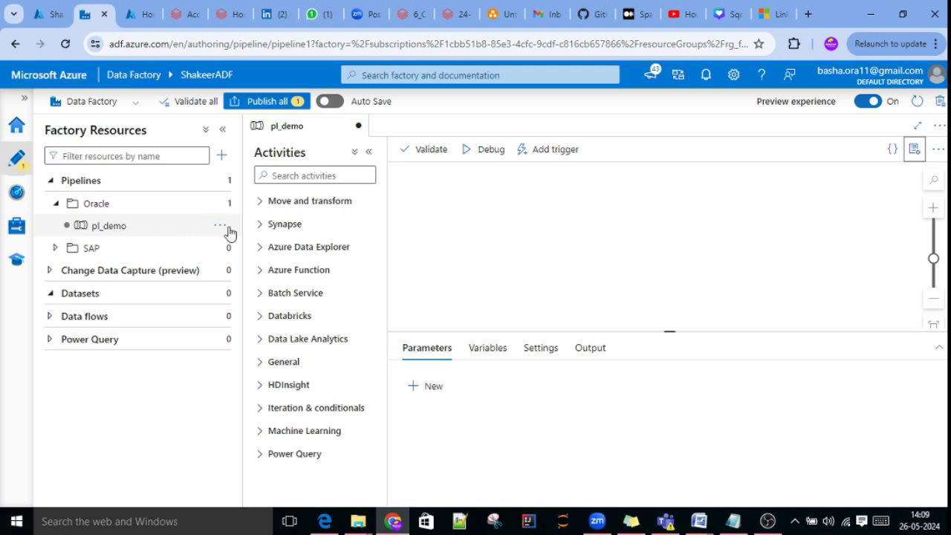
# Examine the activities offered under Move and transform, Synapse, Azure Data Explorer, Azure Function and Batch Service
pyautogui.click(481, 242)
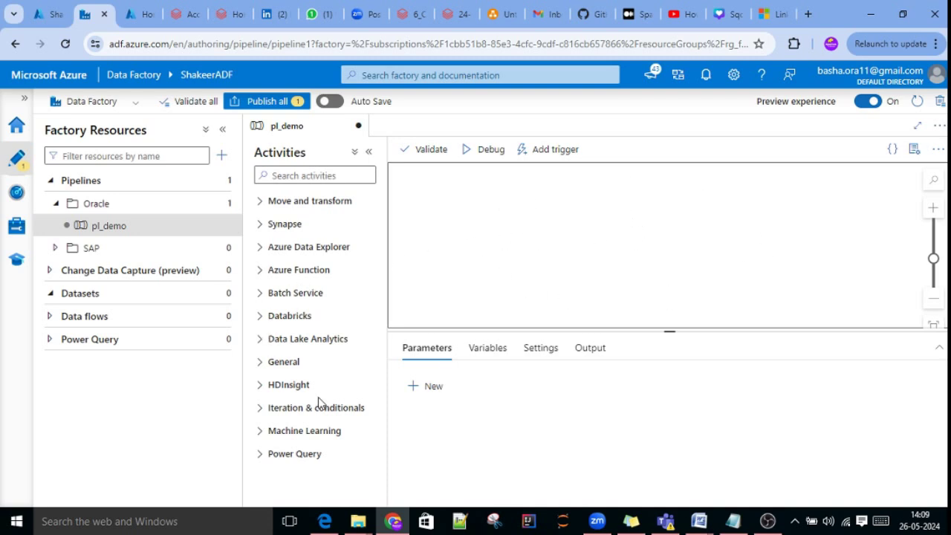
pyautogui.click(282, 202)
pyautogui.click(282, 203)
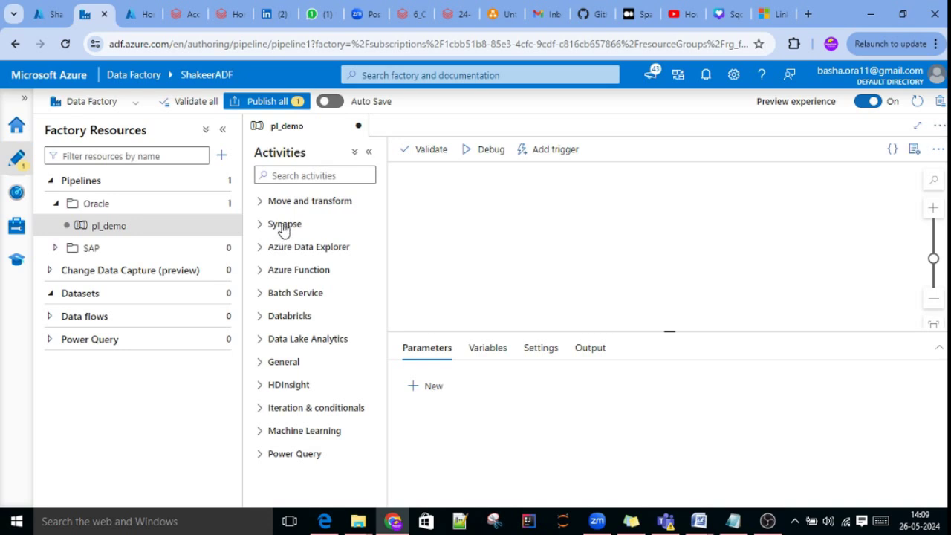
pyautogui.click(283, 225)
pyautogui.doubleClick(283, 227)
pyautogui.click(290, 249)
pyautogui.click(290, 248)
pyautogui.doubleClick(301, 272)
pyautogui.click(301, 299)
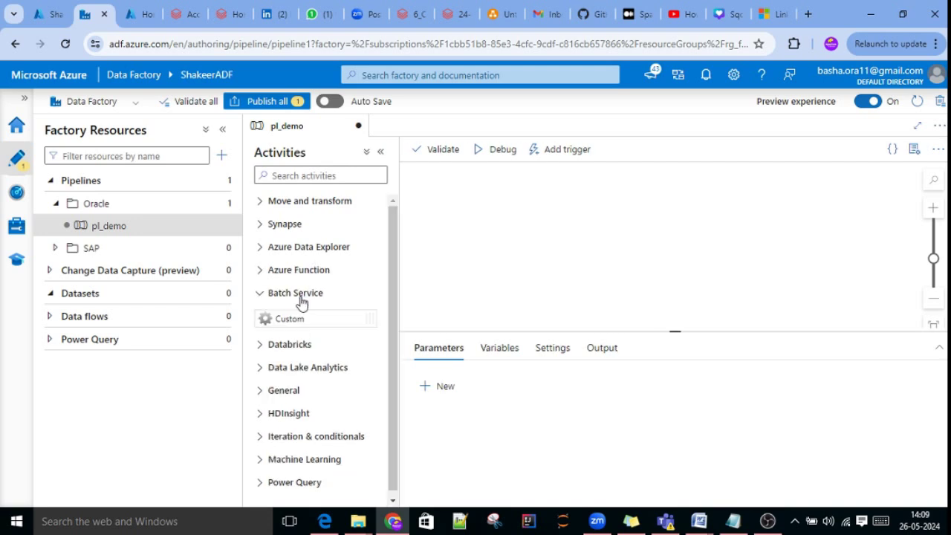
pyautogui.click(301, 299)
# Examine the activities offered under Databricks, Data Lake Analytics, General and HDInsight
pyautogui.click(295, 319)
pyautogui.click(295, 319)
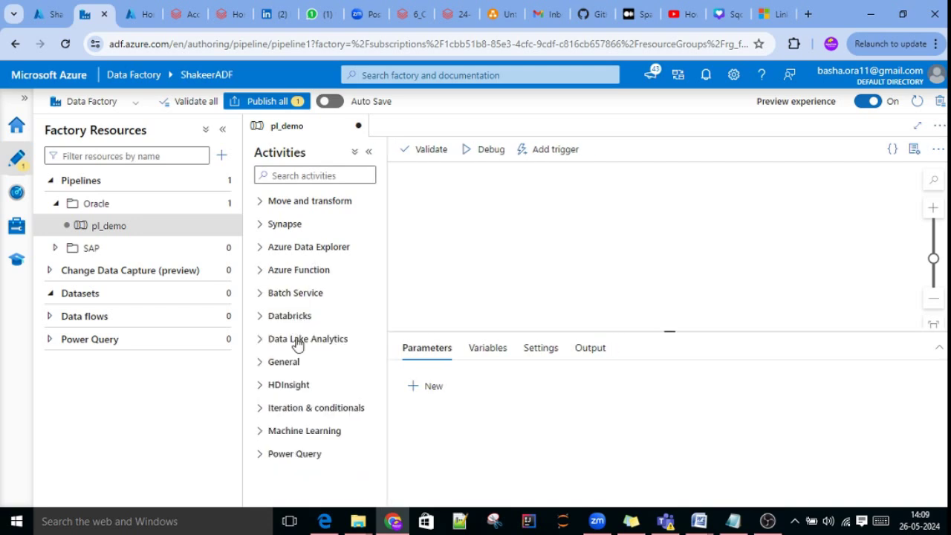
pyautogui.click(297, 342)
pyautogui.click(297, 342)
pyautogui.click(296, 371)
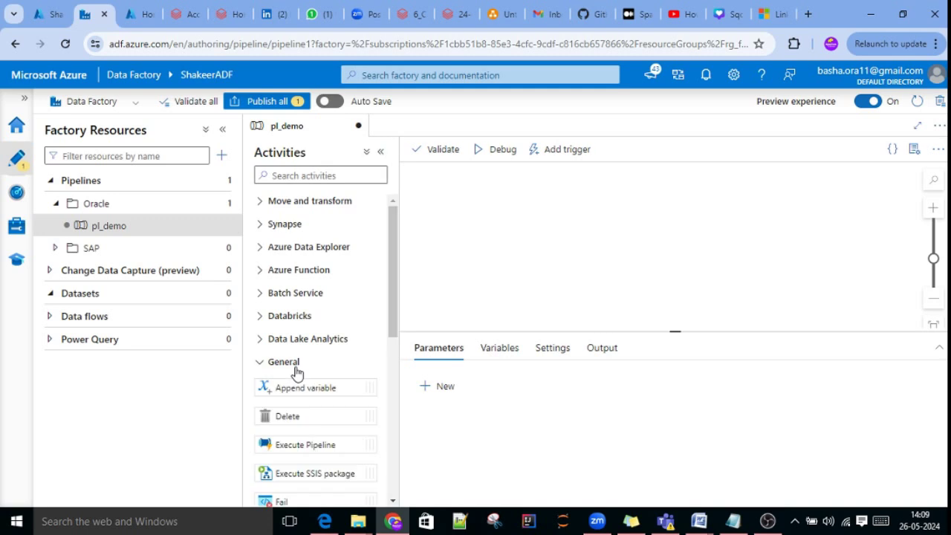
pyautogui.click(296, 369)
pyautogui.click(305, 388)
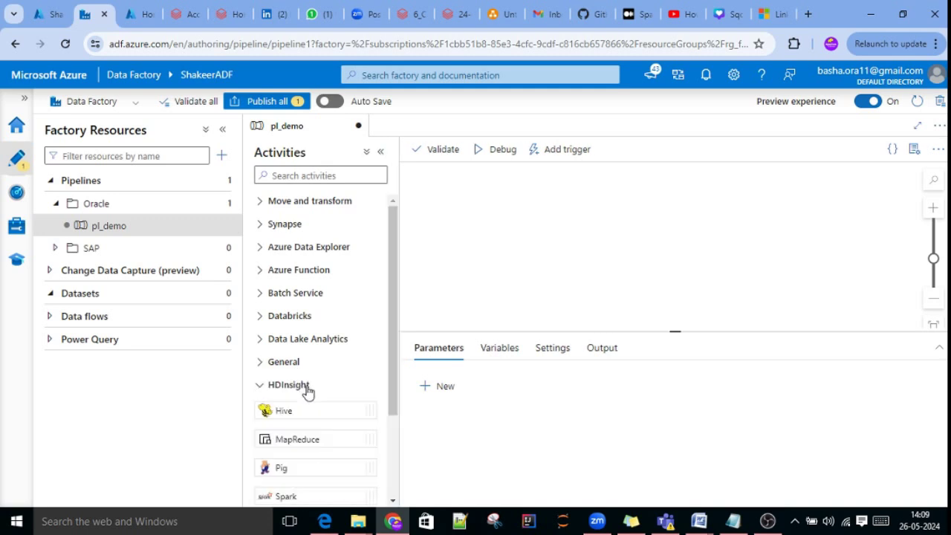
pyautogui.click(307, 390)
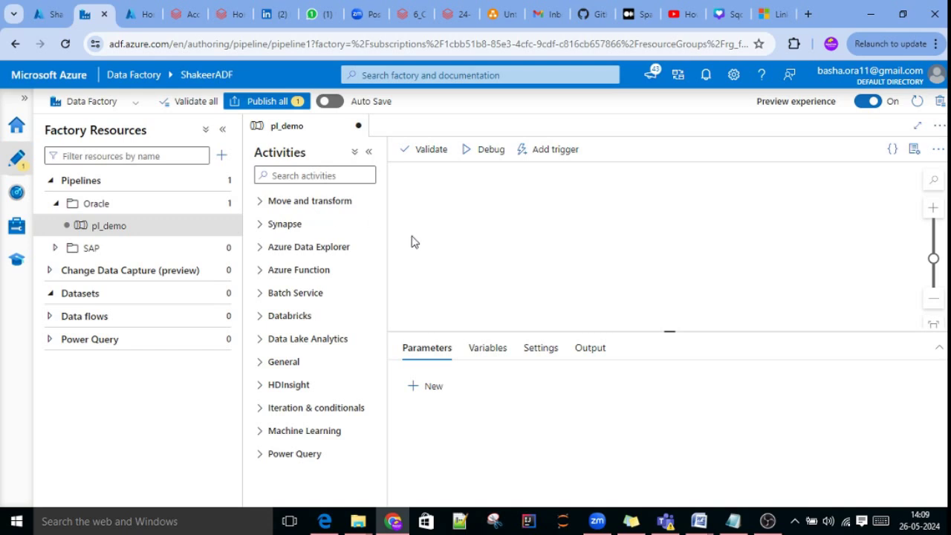
pyautogui.click(284, 362)
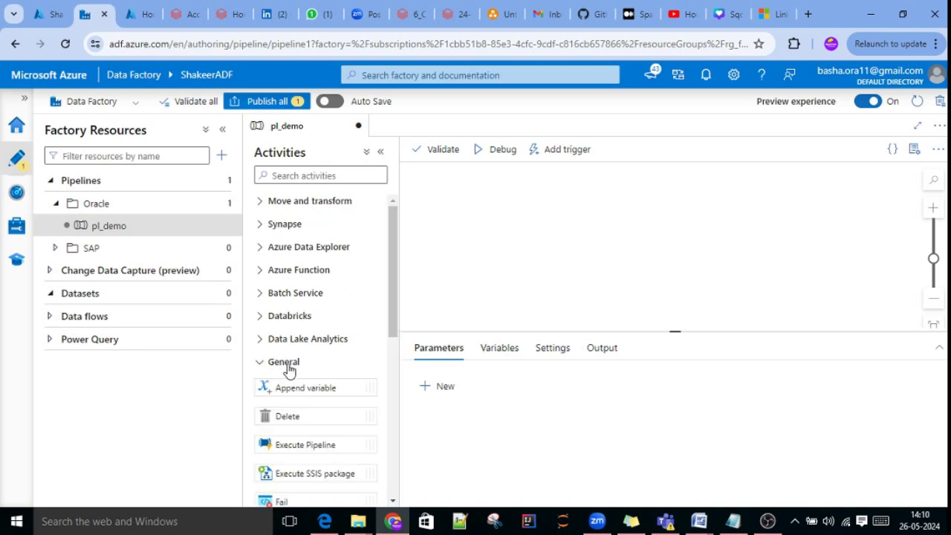
pyautogui.click(288, 370)
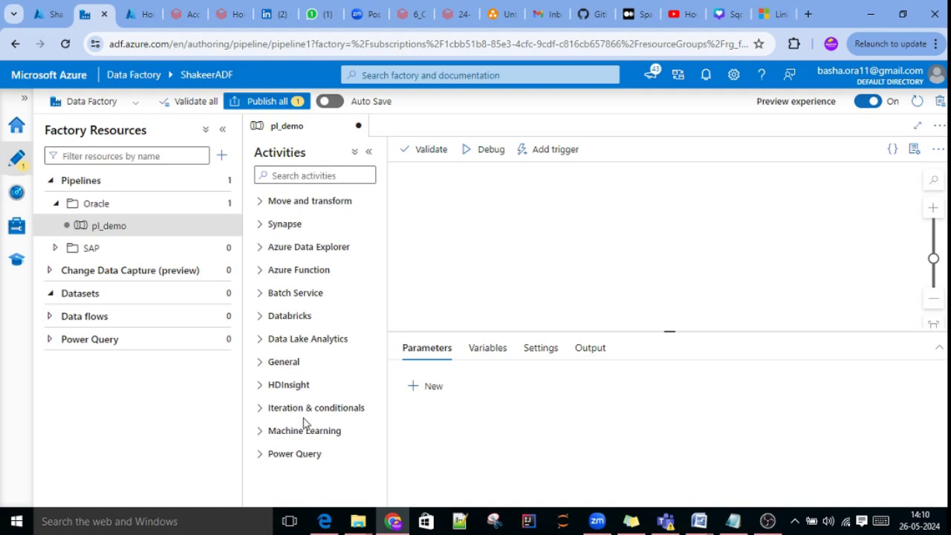
# Add a Copy data activity to the pl_demo pipeline and name it copy_from_oracle_to_adls
pyautogui.click(305, 202)
pyautogui.moveTo(283, 228); pyautogui.dragTo(584, 228)
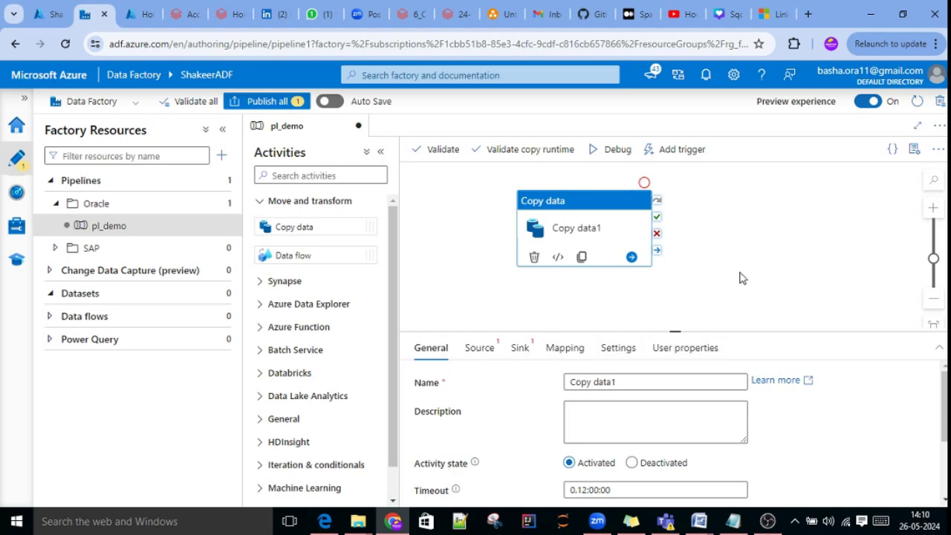
pyautogui.moveTo(634, 386); pyautogui.dragTo(555, 388)
pyautogui.write('copy')
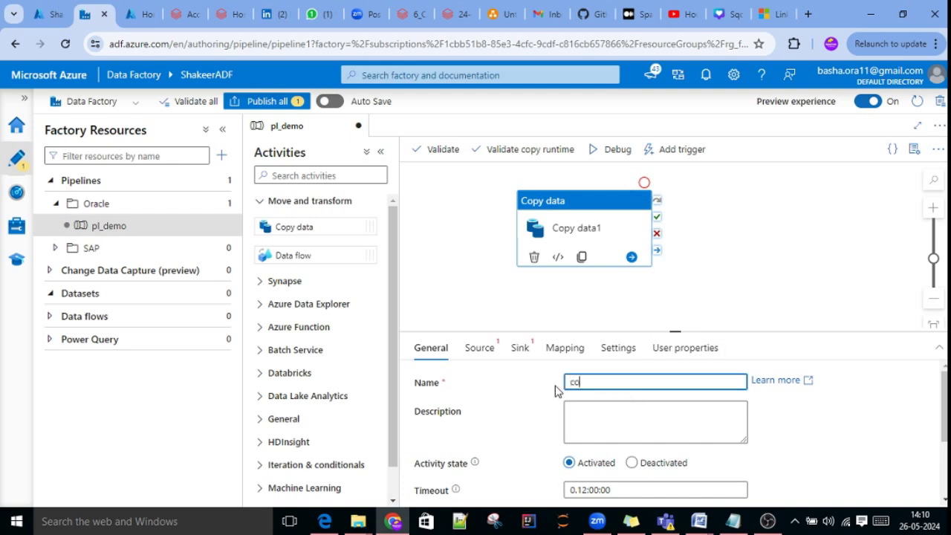
pyautogui.write('_from_or')
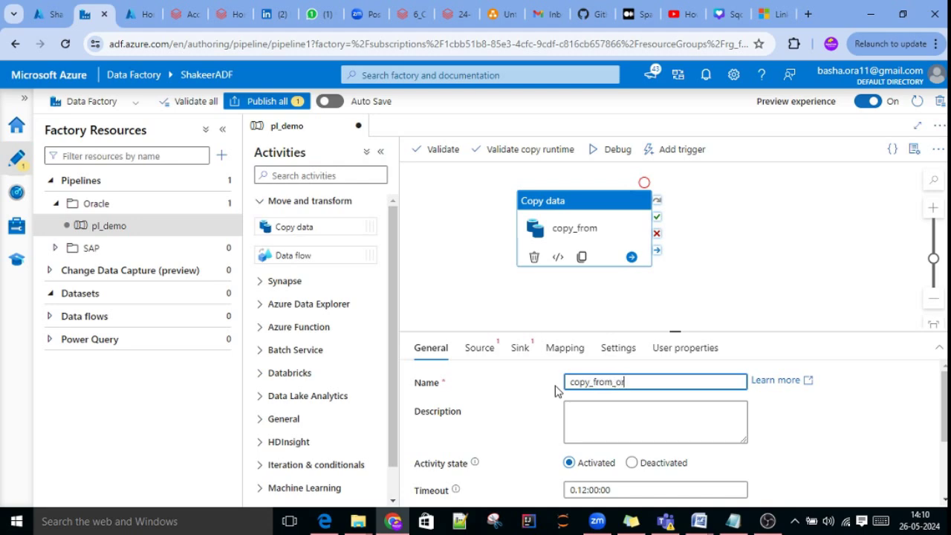
pyautogui.write('acle_to_adls')
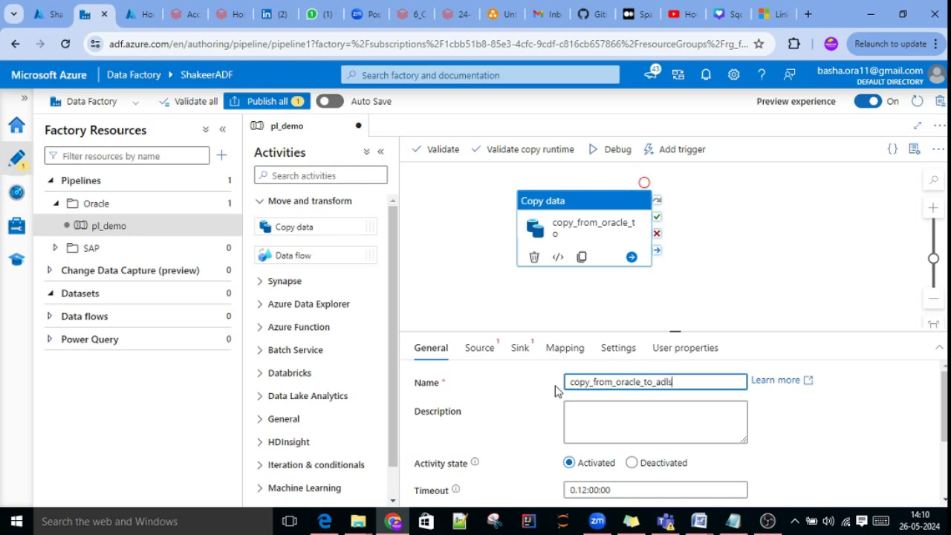
# Review the copy activity's timeout and retry settings, including the explanation of the timeout format
pyautogui.scroll(-3, 581, 461)
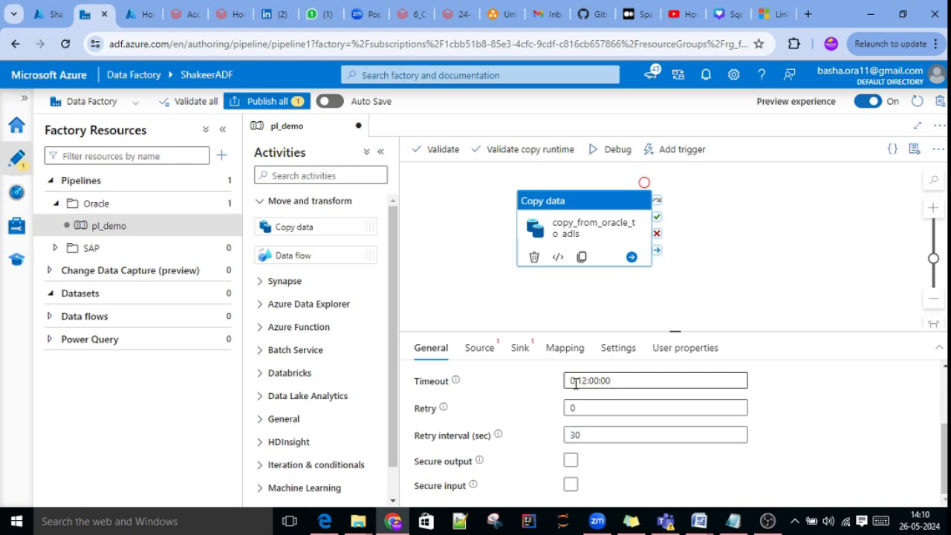
pyautogui.doubleClick(588, 381)
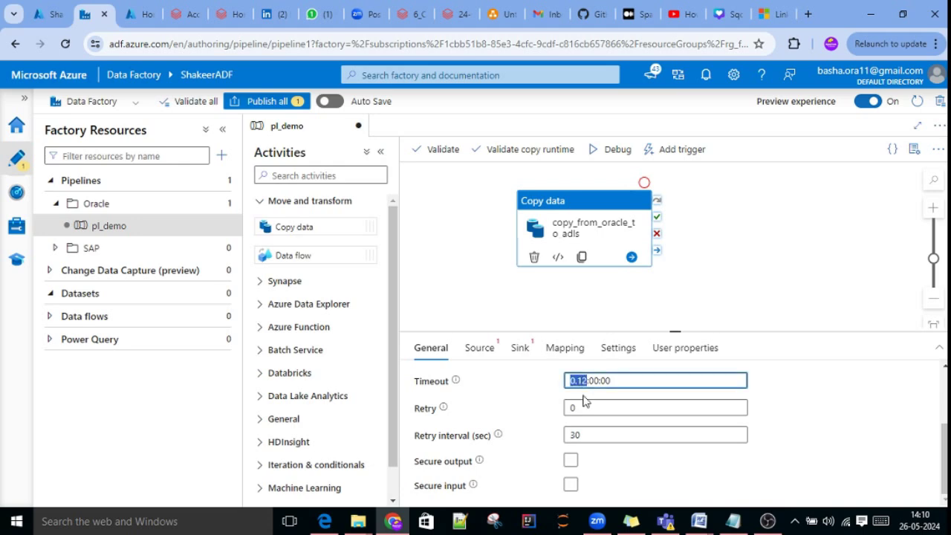
pyautogui.click(572, 380)
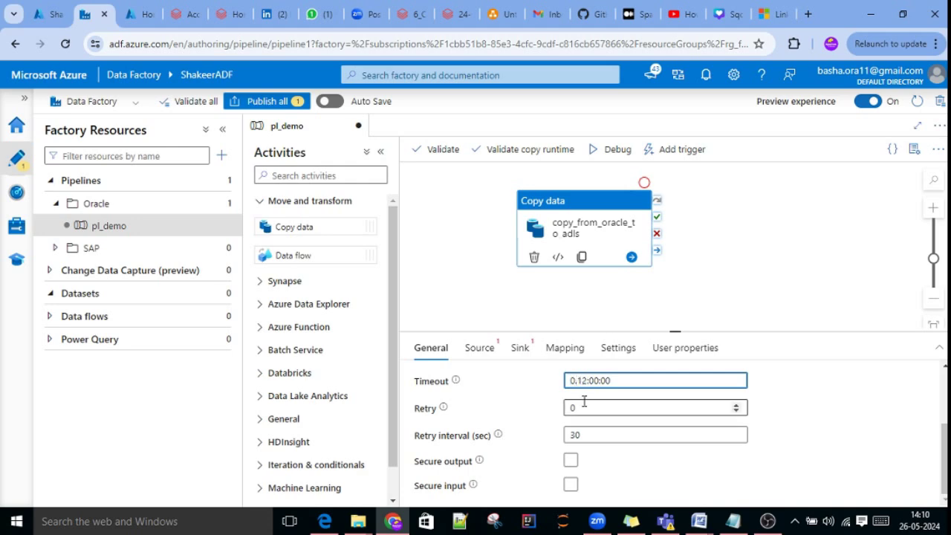
pyautogui.moveTo(597, 386); pyautogui.dragTo(572, 381)
pyautogui.click(587, 380)
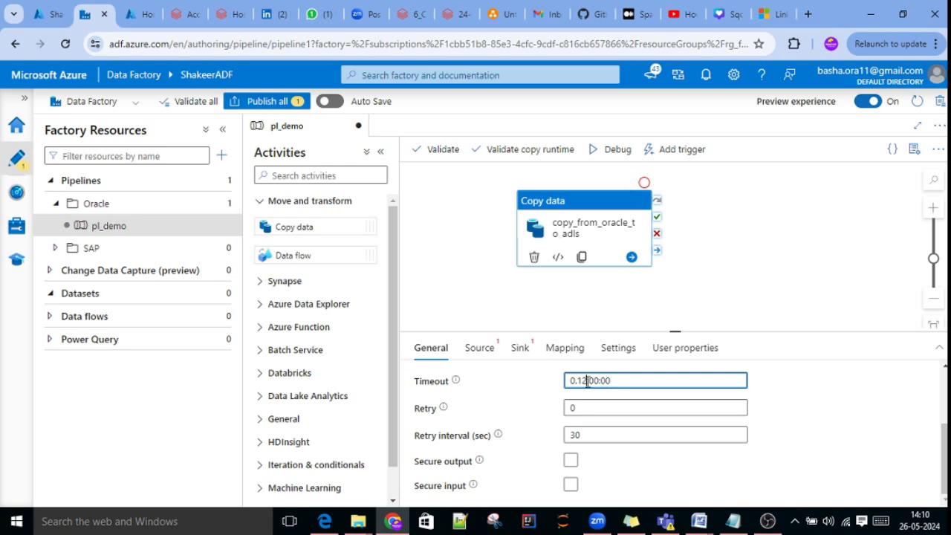
pyautogui.doubleClick(585, 381)
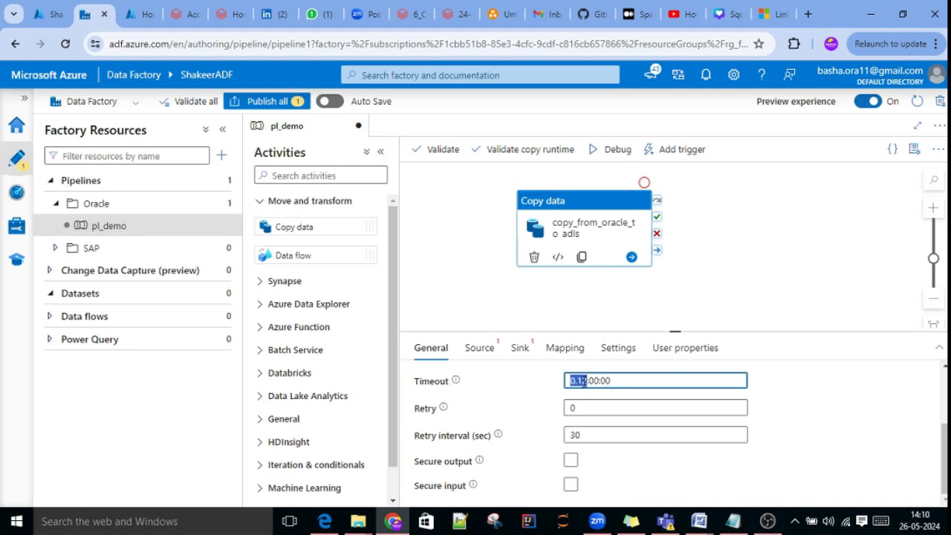
pyautogui.click(604, 382)
pyautogui.press('Left')
pyautogui.press('Left')
pyautogui.press('Left')
pyautogui.click(456, 381)
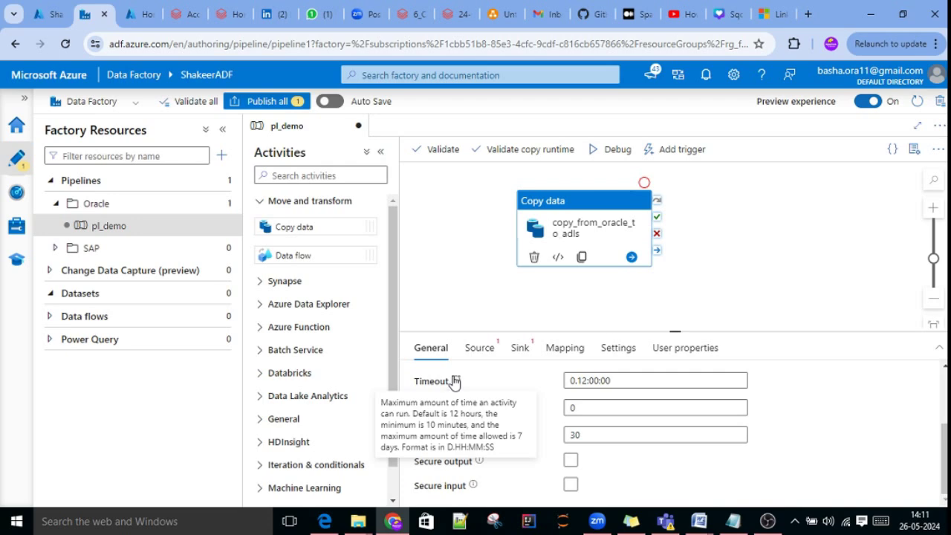
# Reselect the copy_from_oracle_to_adls activity and review its source and sink dataset settings
pyautogui.click(771, 295)
pyautogui.click(593, 245)
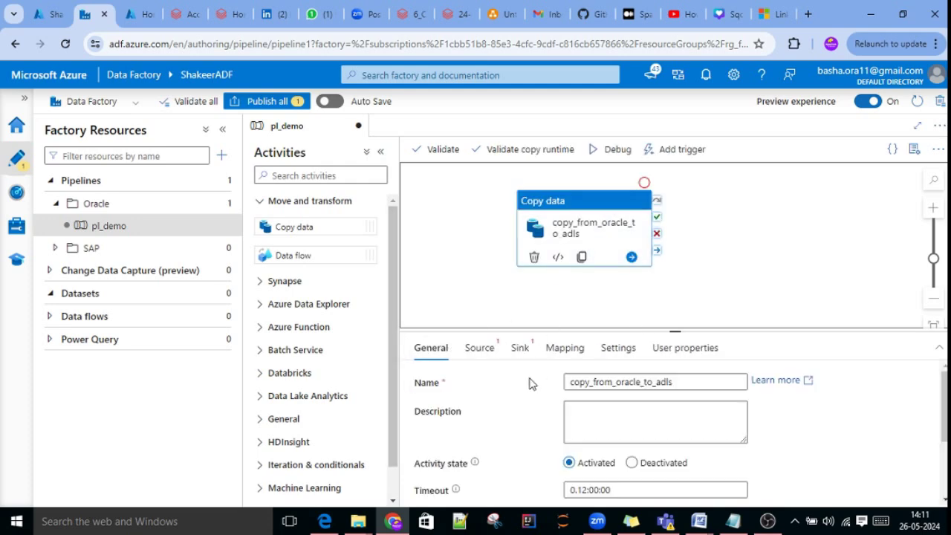
pyautogui.click(488, 356)
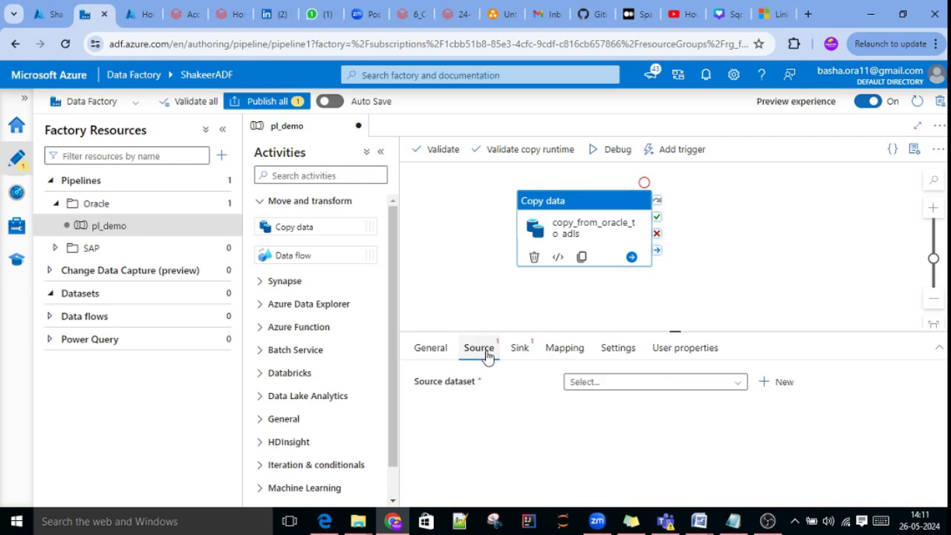
pyautogui.click(521, 348)
pyautogui.click(481, 353)
# Browse the data stores available for a new source dataset, and close the selection without creating one
pyautogui.click(767, 383)
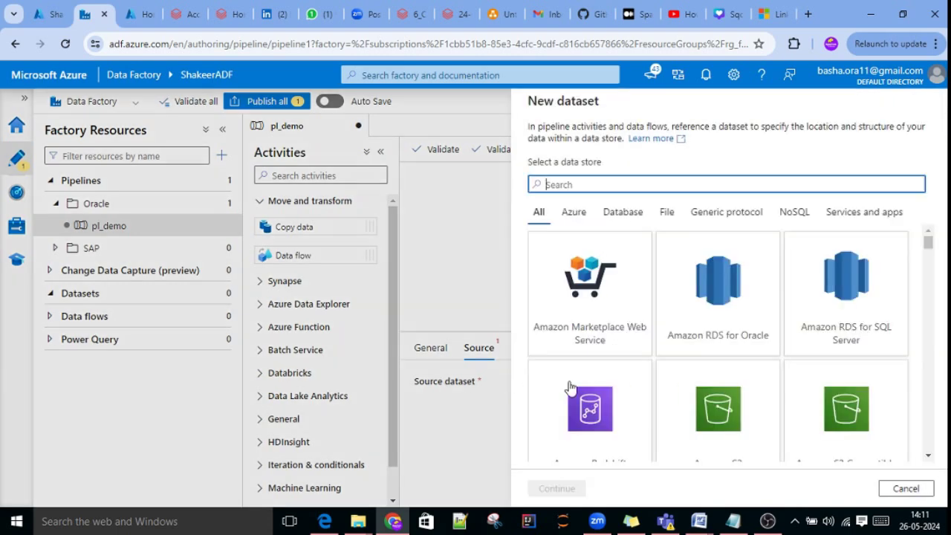
pyautogui.scroll(-1, 717, 397)
pyautogui.scroll(-5, 717, 398)
pyautogui.scroll(5, 728, 431)
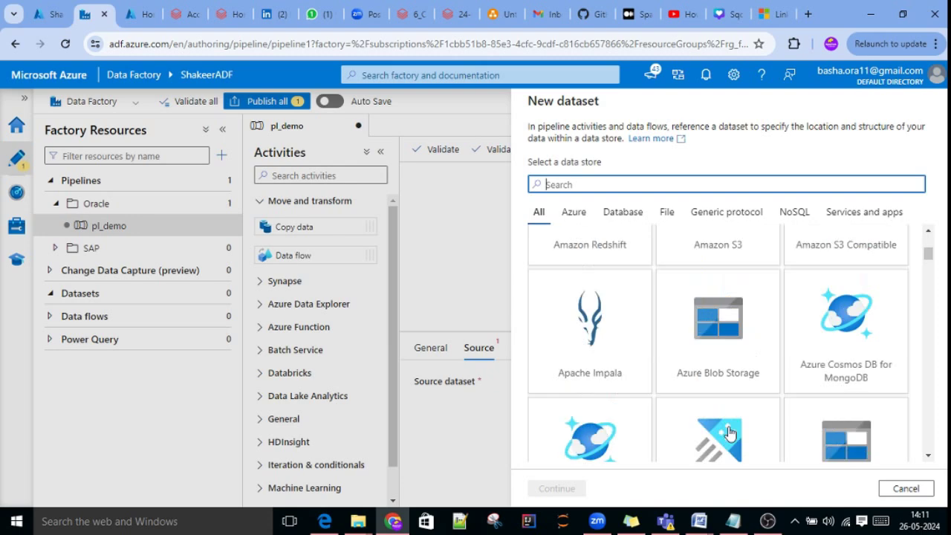
pyautogui.scroll(-15, 730, 434)
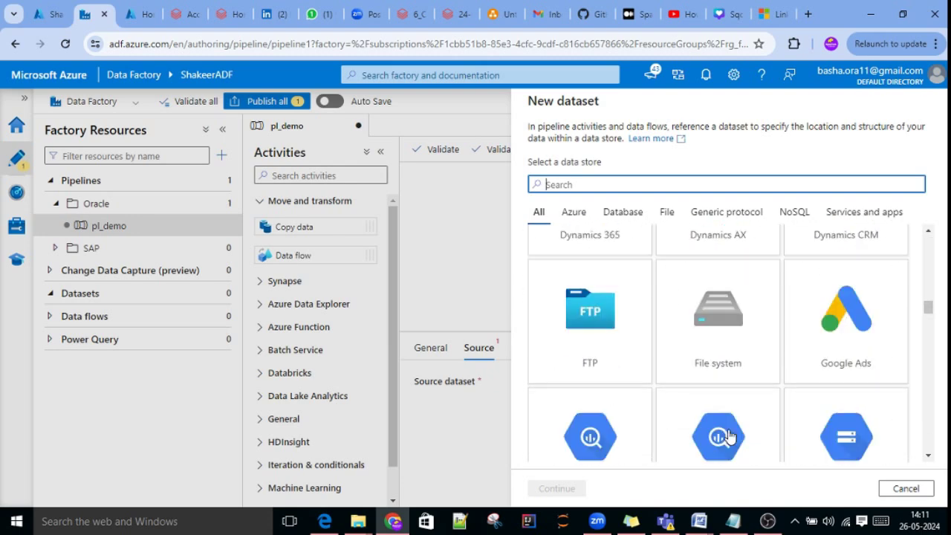
pyautogui.scroll(12, 730, 437)
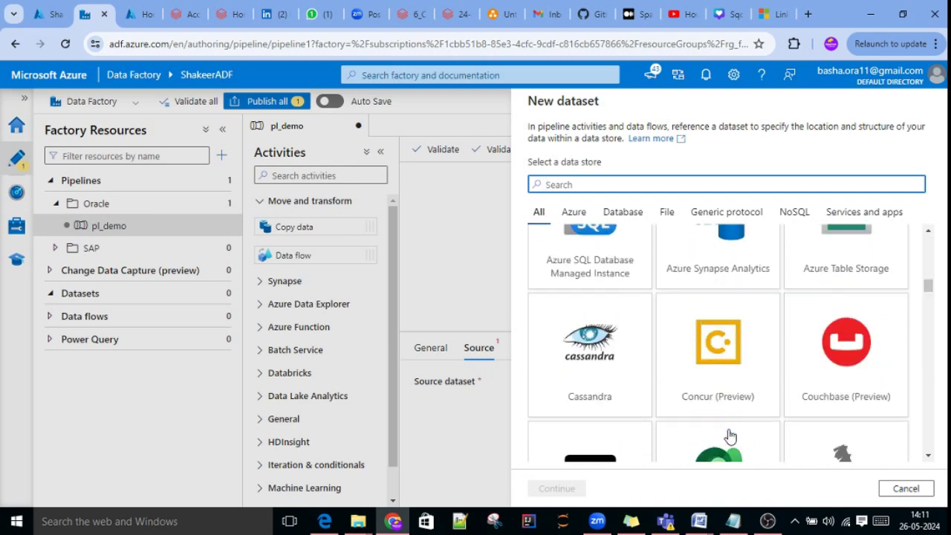
pyautogui.scroll(6, 730, 437)
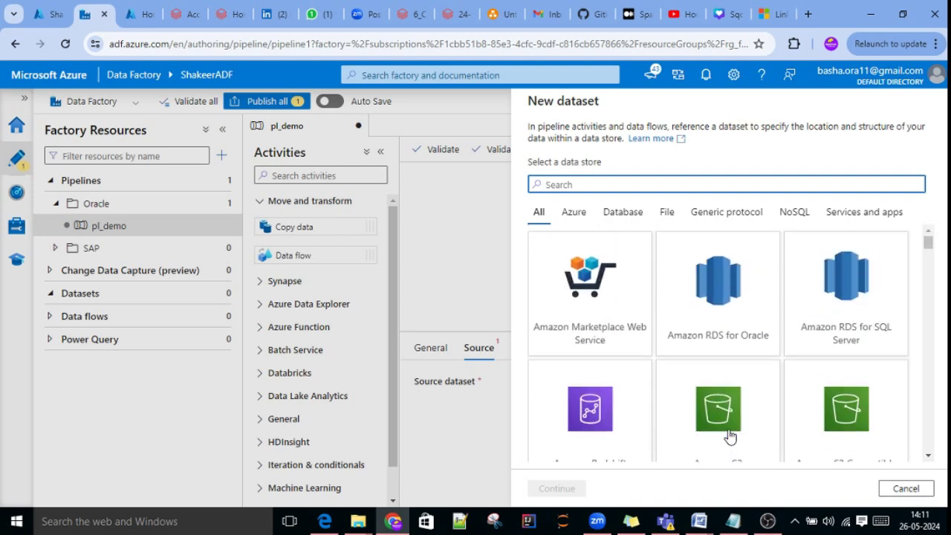
pyautogui.click(919, 492)
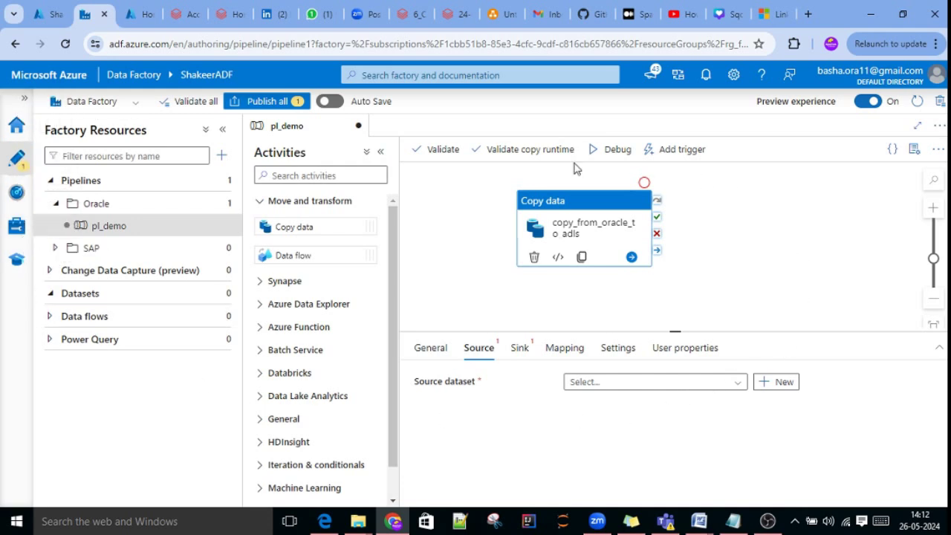
# Review the factory's management pages for linked services, integration runtimes, Git configuration, ARM template and triggers
pyautogui.click(13, 230)
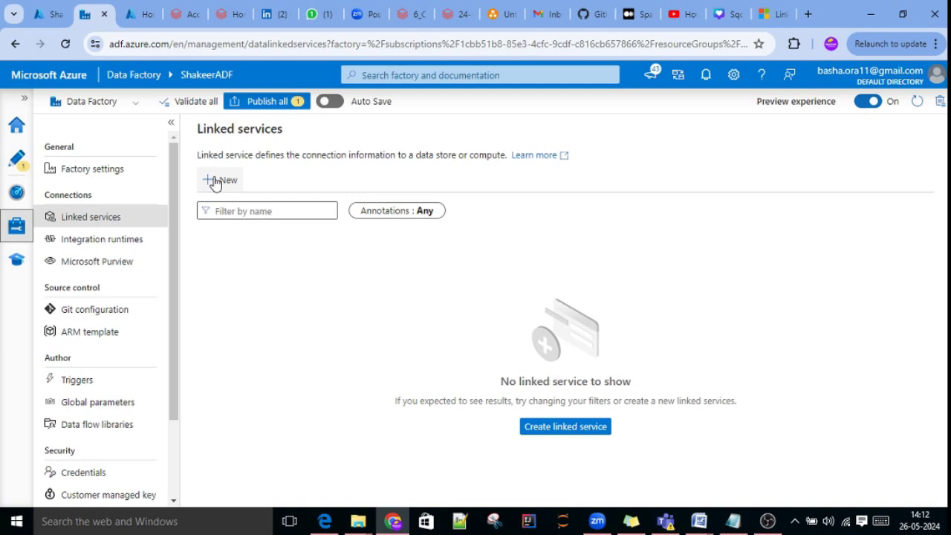
pyautogui.click(86, 242)
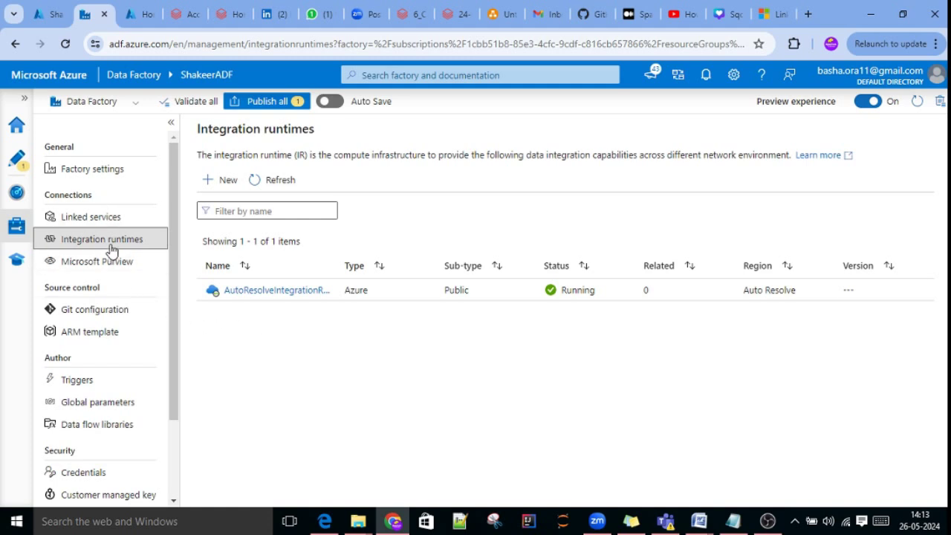
pyautogui.click(99, 313)
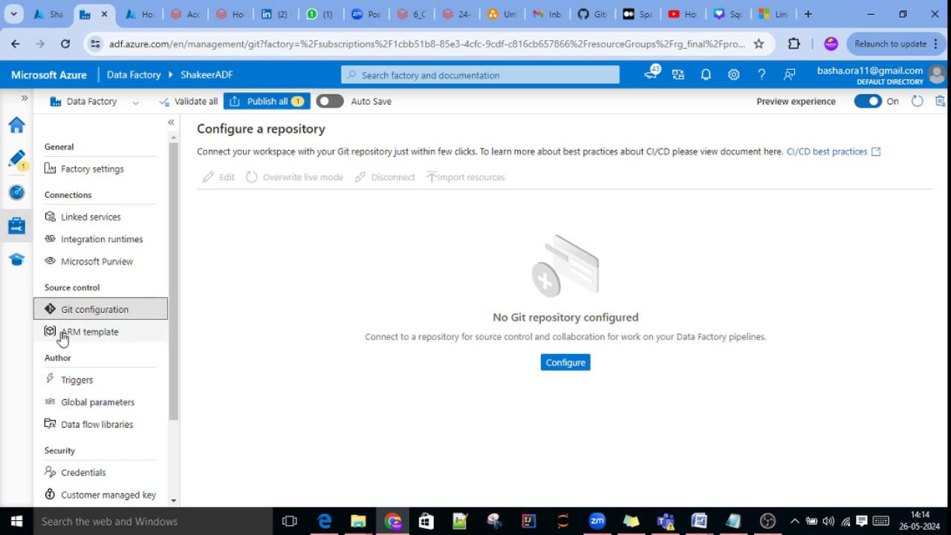
pyautogui.click(84, 340)
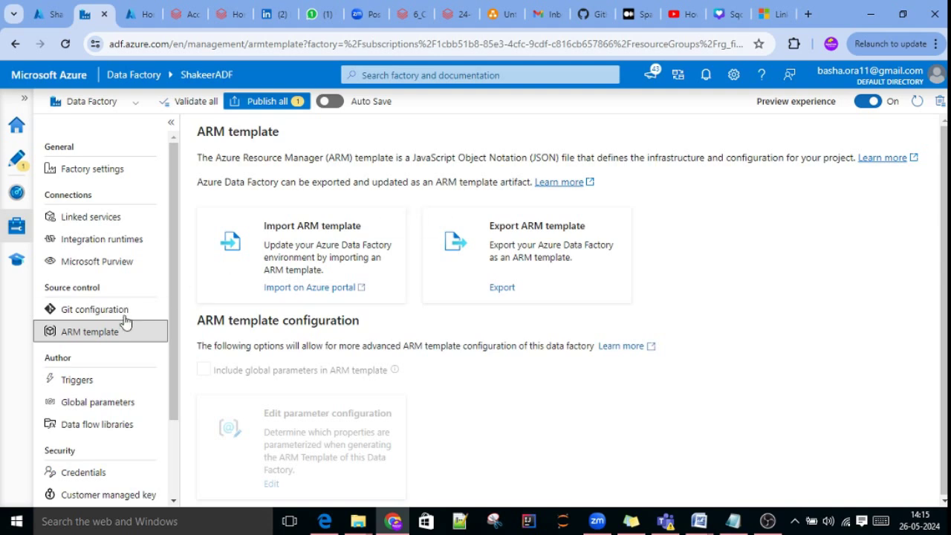
pyautogui.click(77, 380)
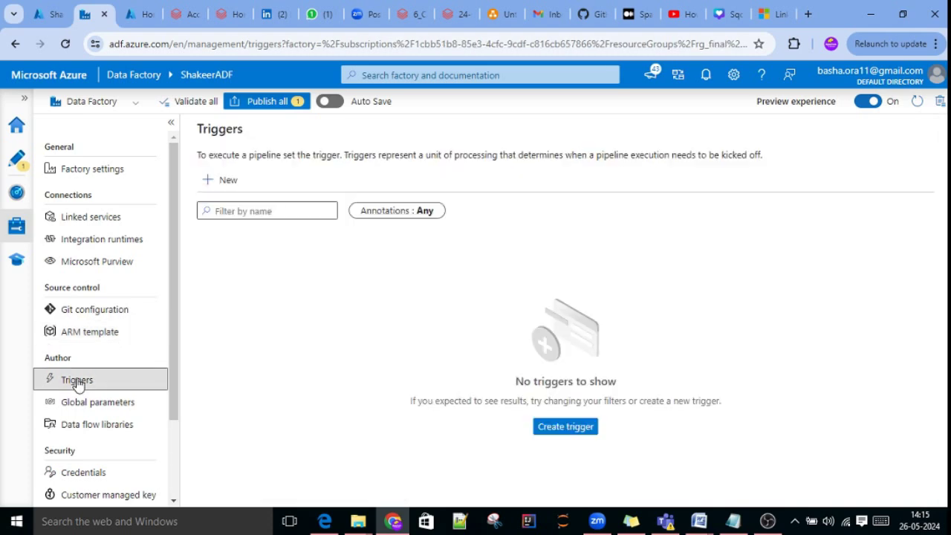